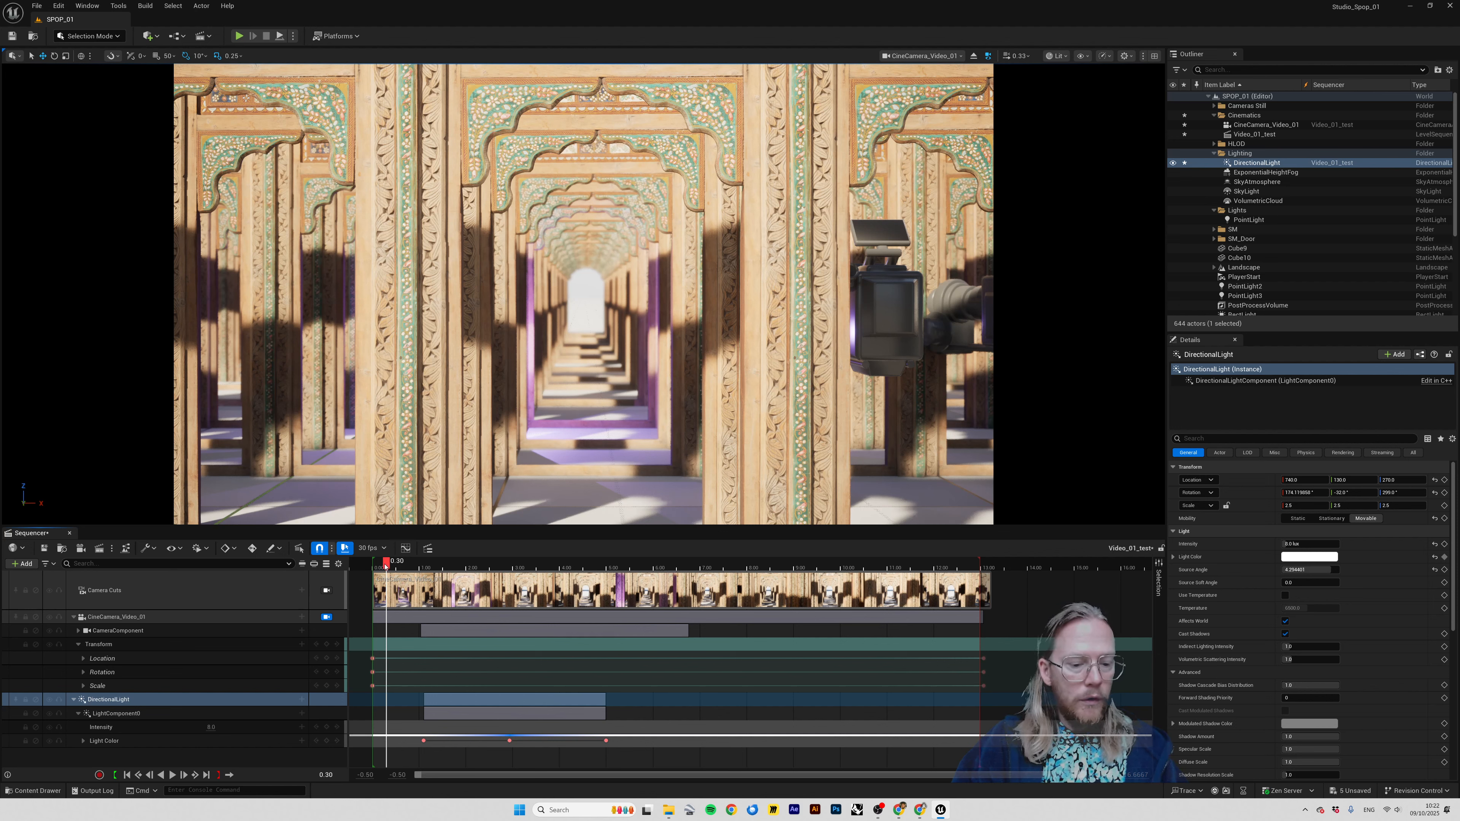
- Move the playhead to about 0.13 s and switch the viewport to Game View so the camera helper is hidden
{"action": "left_click_drag", "start_coordinate": [387, 566], "coordinate": [379, 567]}
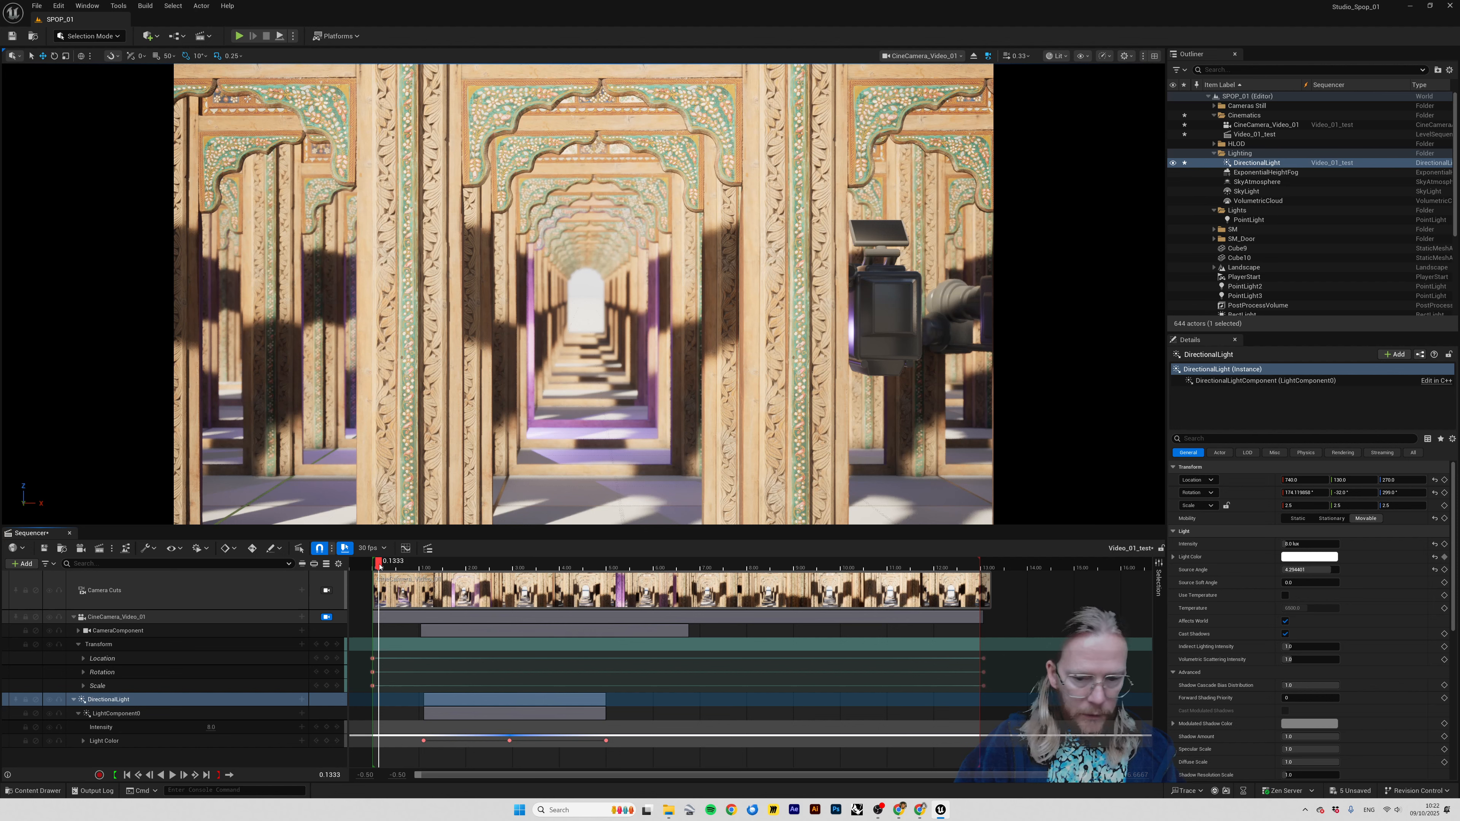
{"action": "key", "text": "g"}
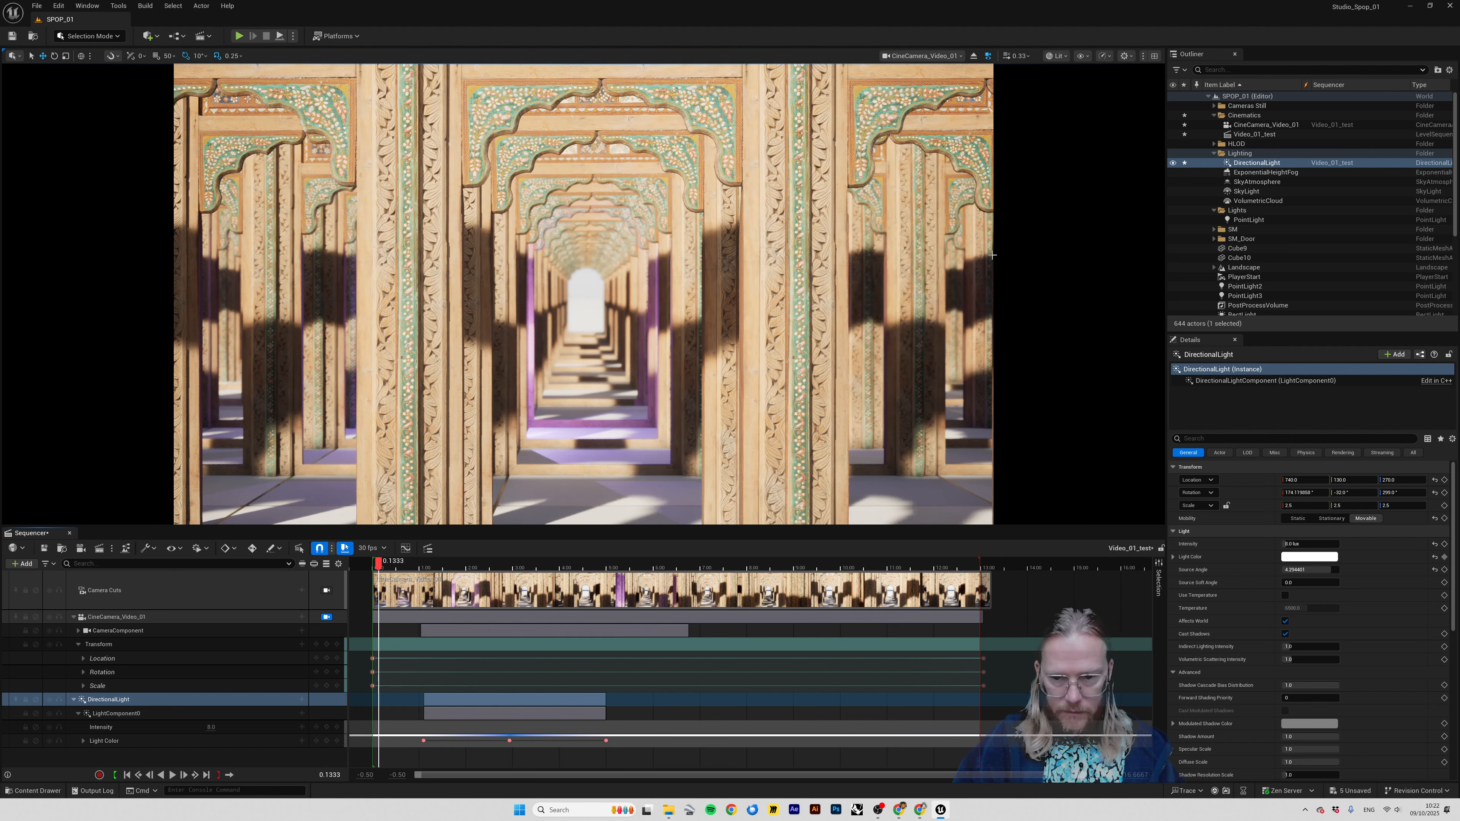
{"action": "key", "text": "g"}
{"action": "key", "text": "g"}
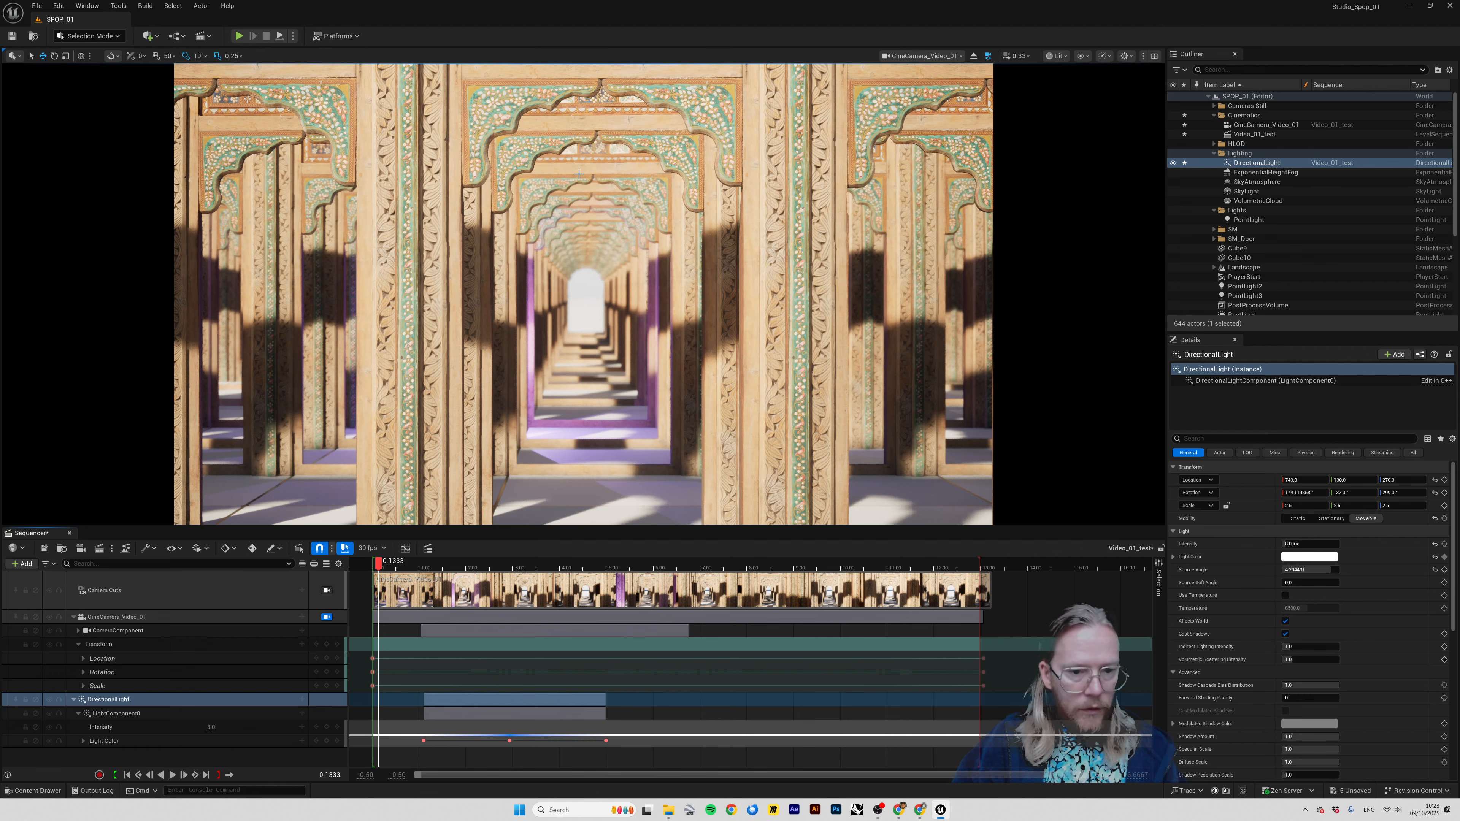
- Bring up the Xbox Game Bar overlay to view its recording tools, close its Spotify widget and dismiss the overlay
{"action": "key", "text": "super+g"}
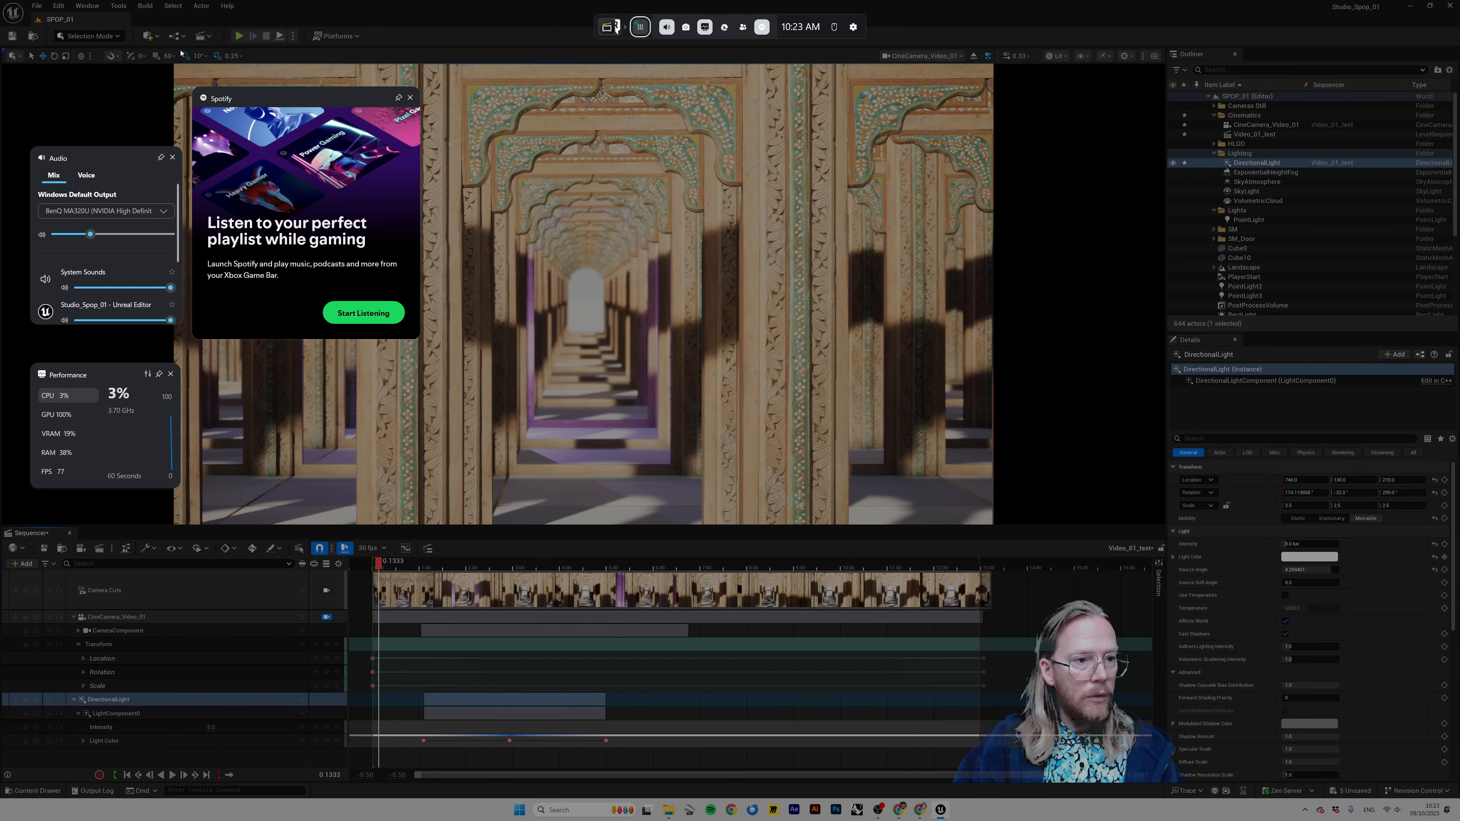
{"action": "left_click", "coordinate": [409, 97]}
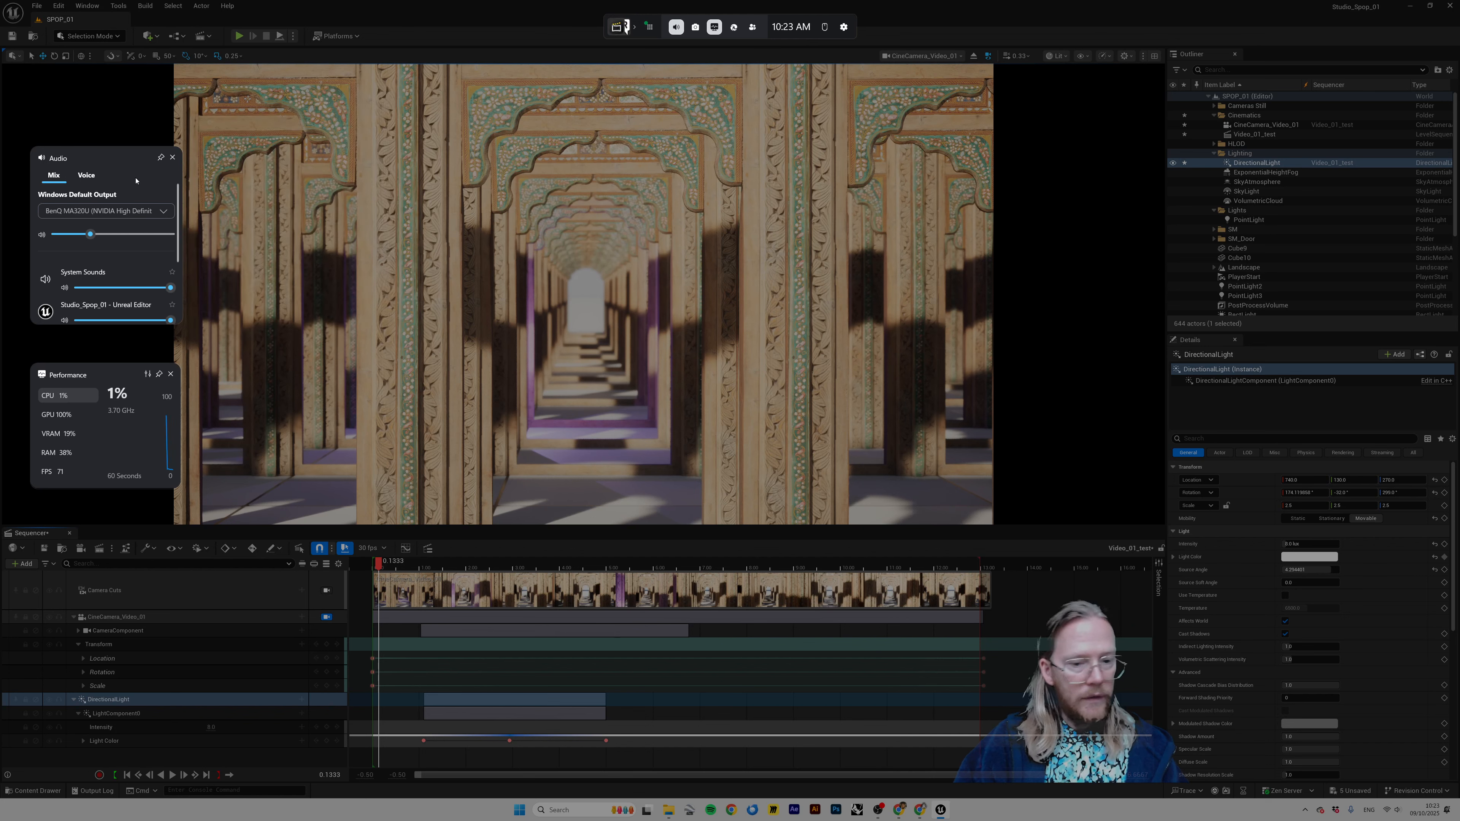
{"action": "left_click", "coordinate": [698, 203]}
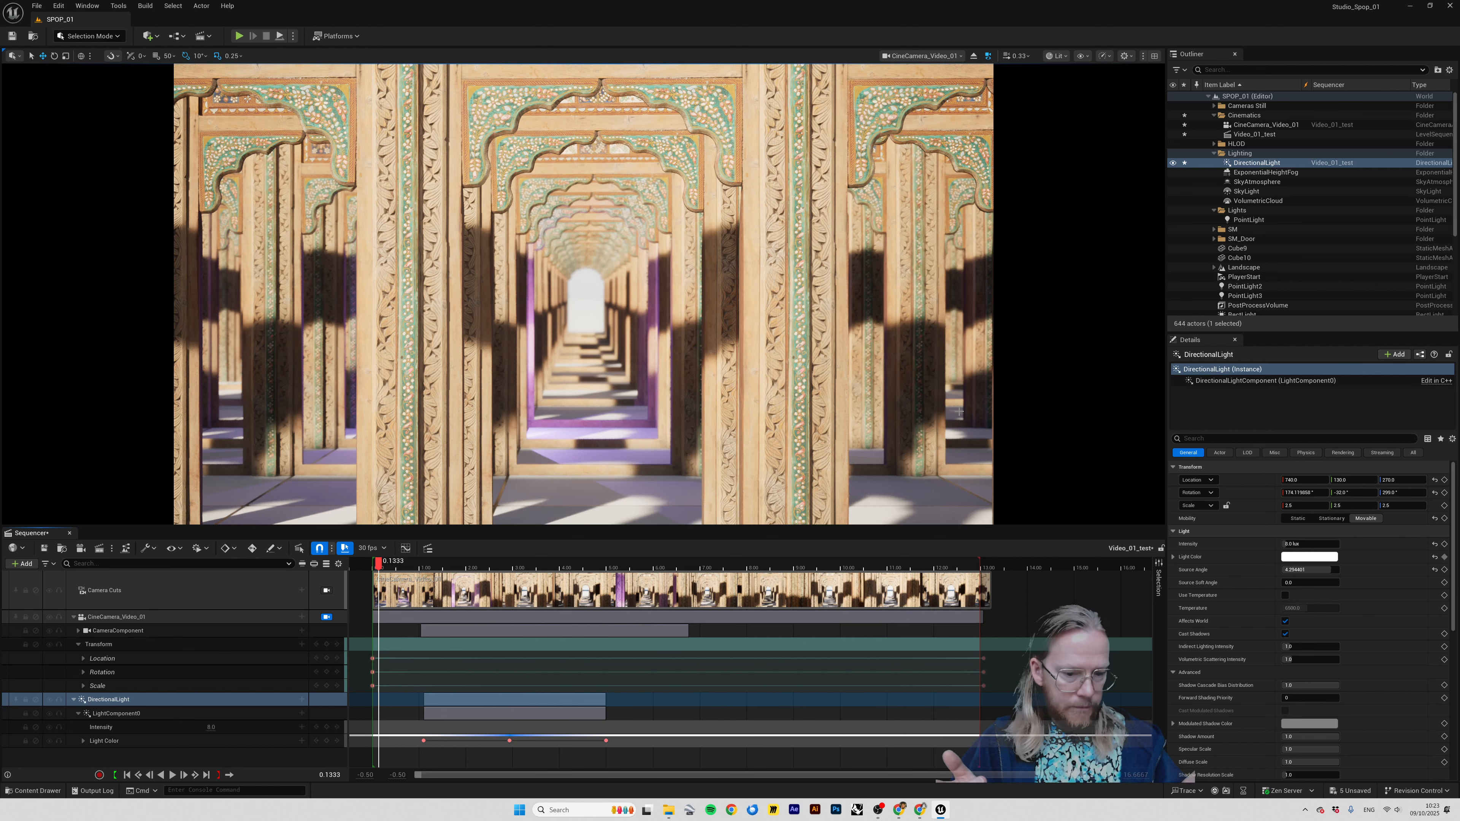
- Play the sequence to preview the camera move, and return the playhead to about 0.13 s
{"action": "key", "text": "space"}
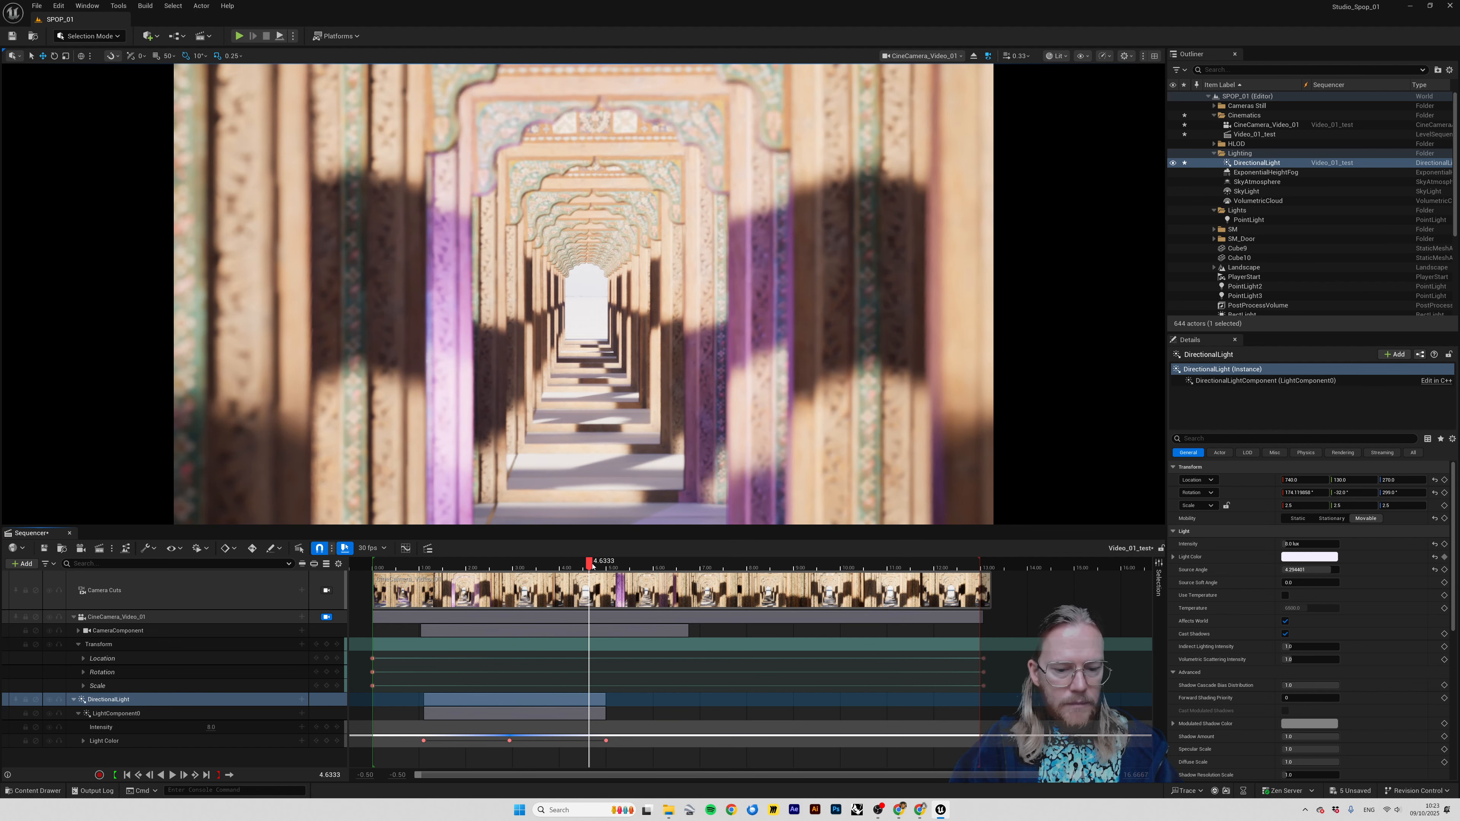
{"action": "left_click_drag", "start_coordinate": [591, 567], "coordinate": [399, 569]}
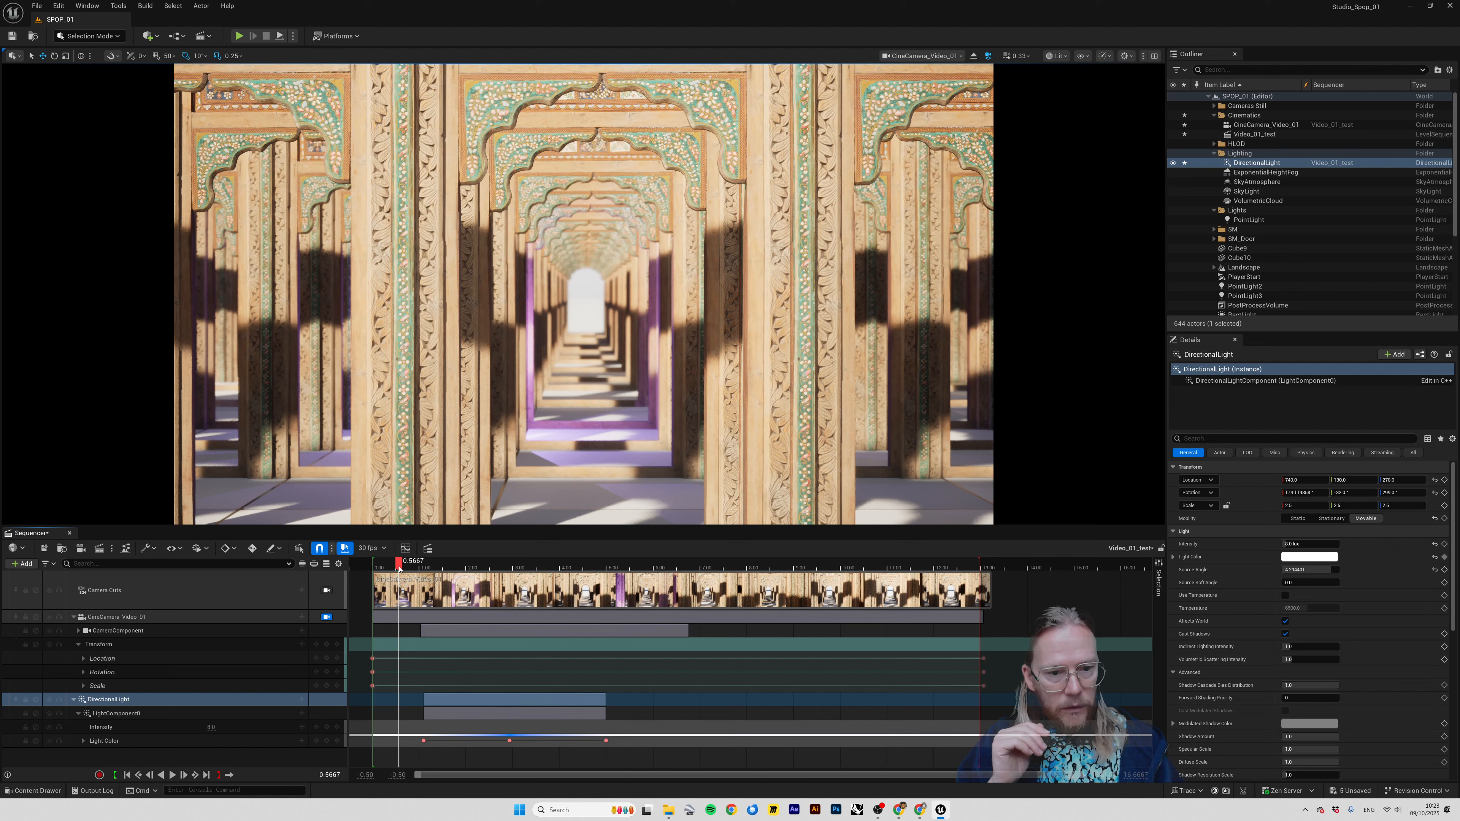
{"action": "left_click_drag", "start_coordinate": [399, 570], "coordinate": [379, 569]}
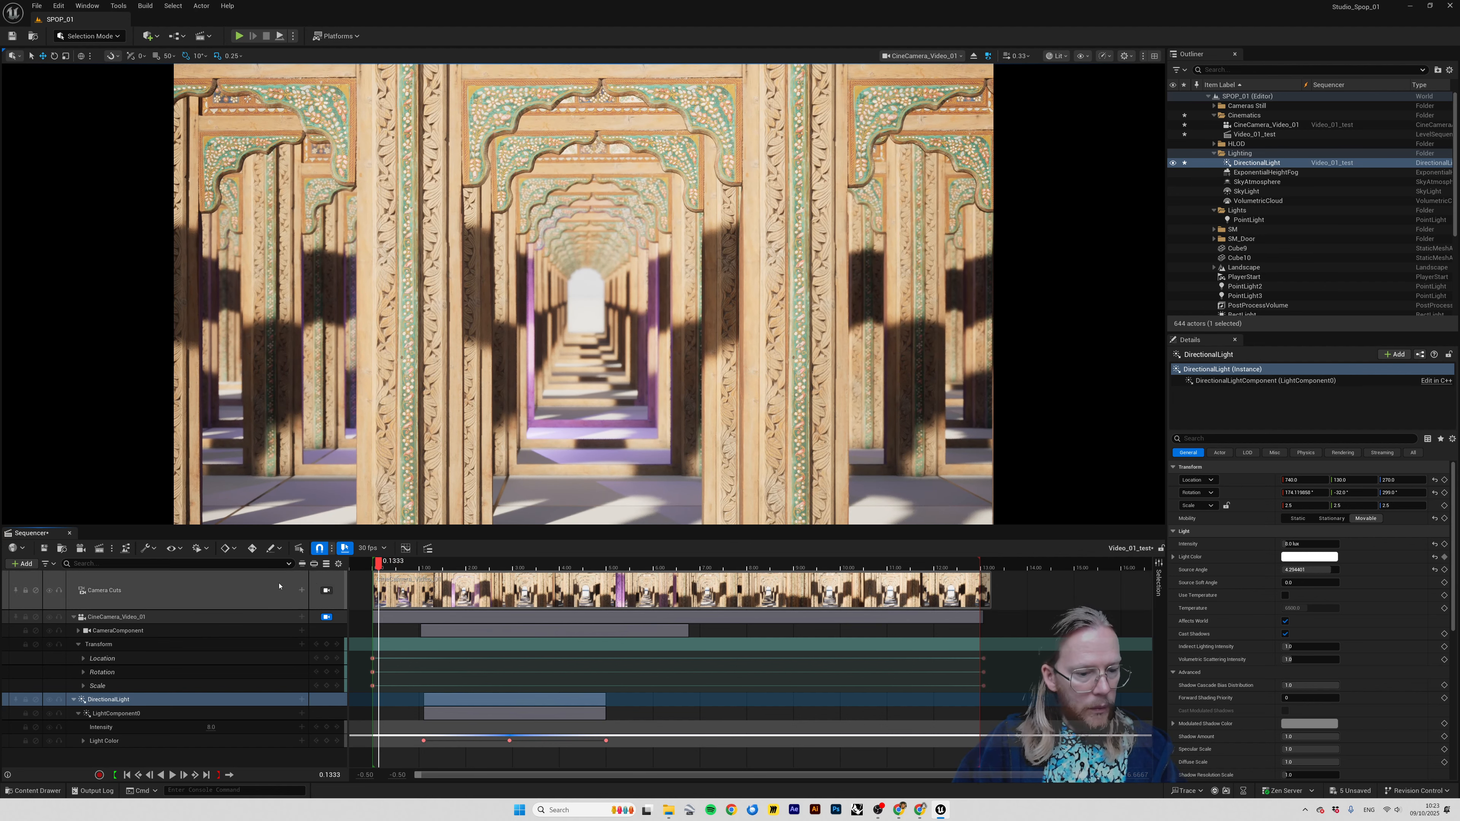
- Open the movie render settings for the sequence and choose Video Sequence (avi) as the image output format
{"action": "left_click", "coordinate": [100, 551]}
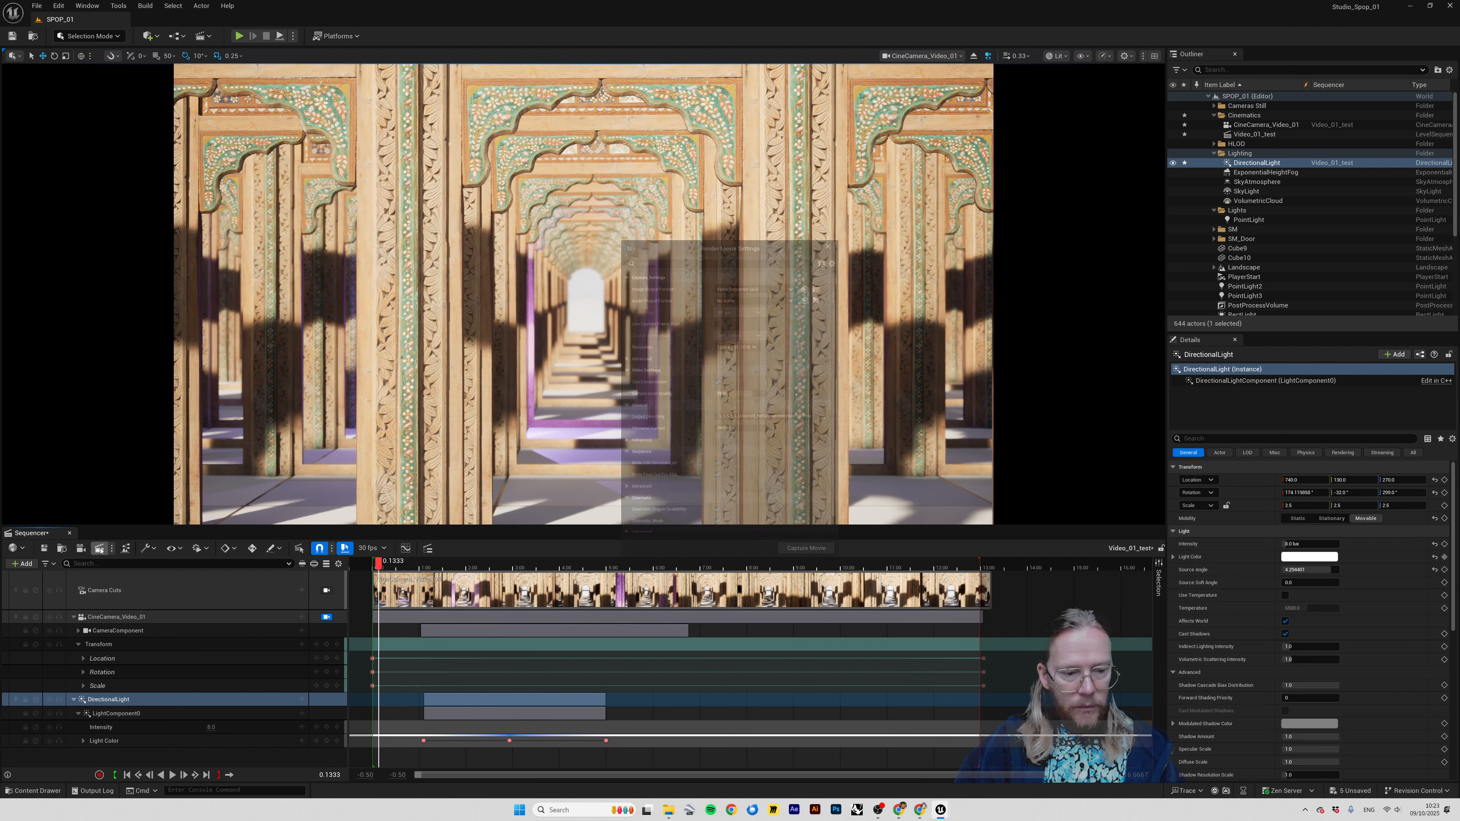
{"action": "left_click_drag", "start_coordinate": [703, 241], "coordinate": [671, 171]}
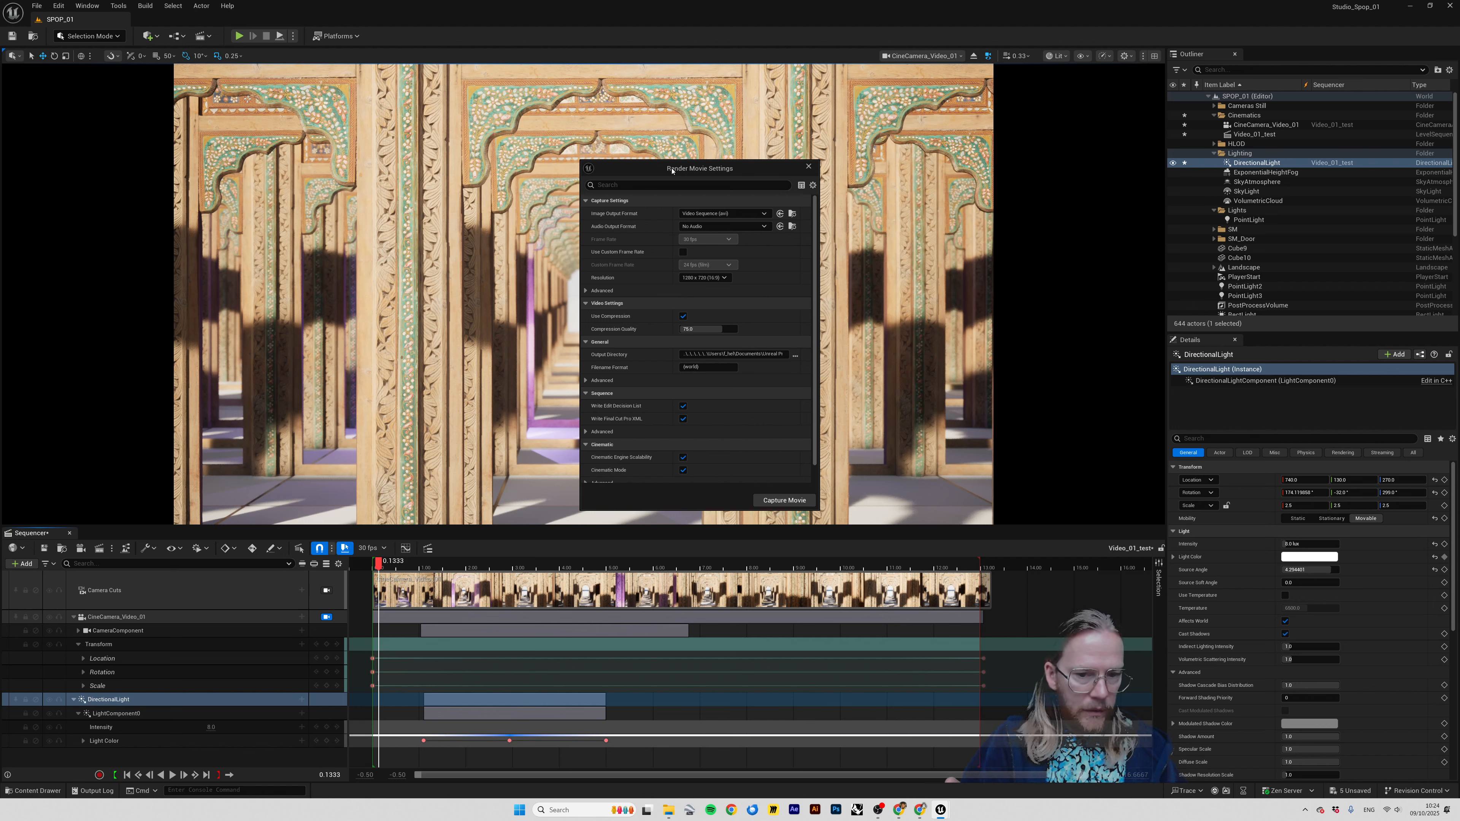
{"action": "left_click_drag", "start_coordinate": [672, 171], "coordinate": [662, 156]}
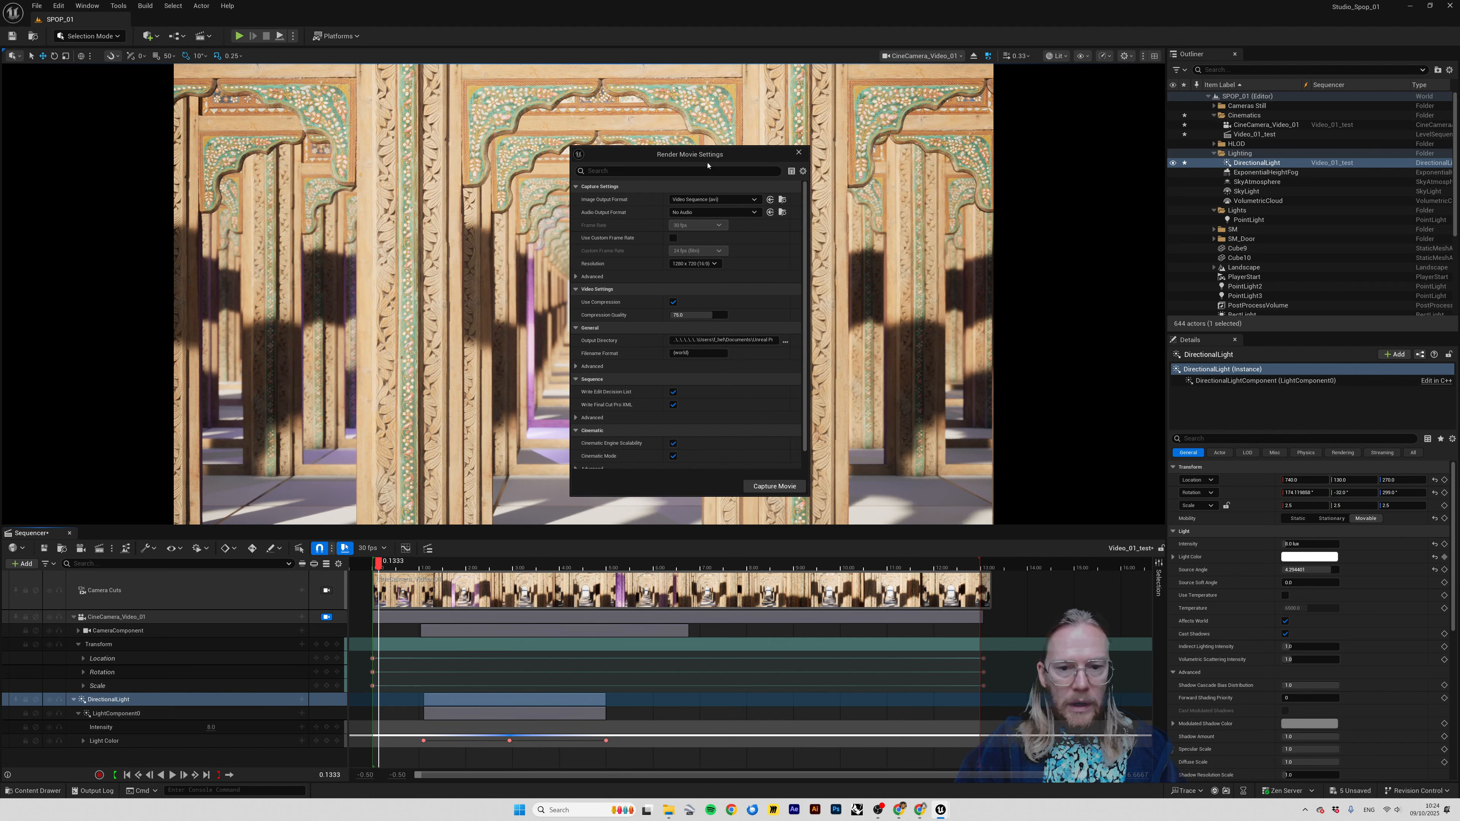
{"action": "left_click", "coordinate": [718, 200]}
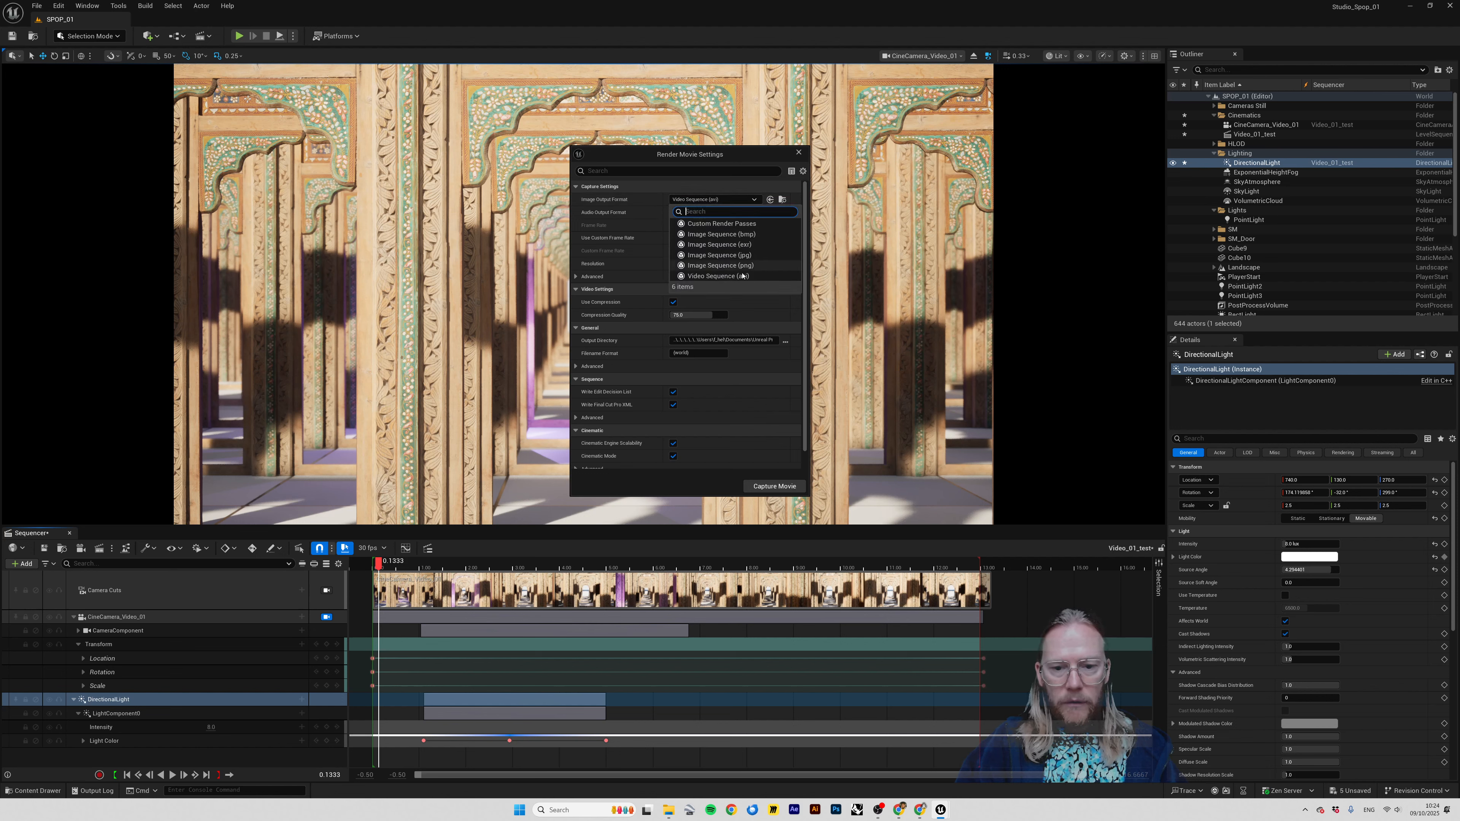
{"action": "left_click", "coordinate": [719, 276]}
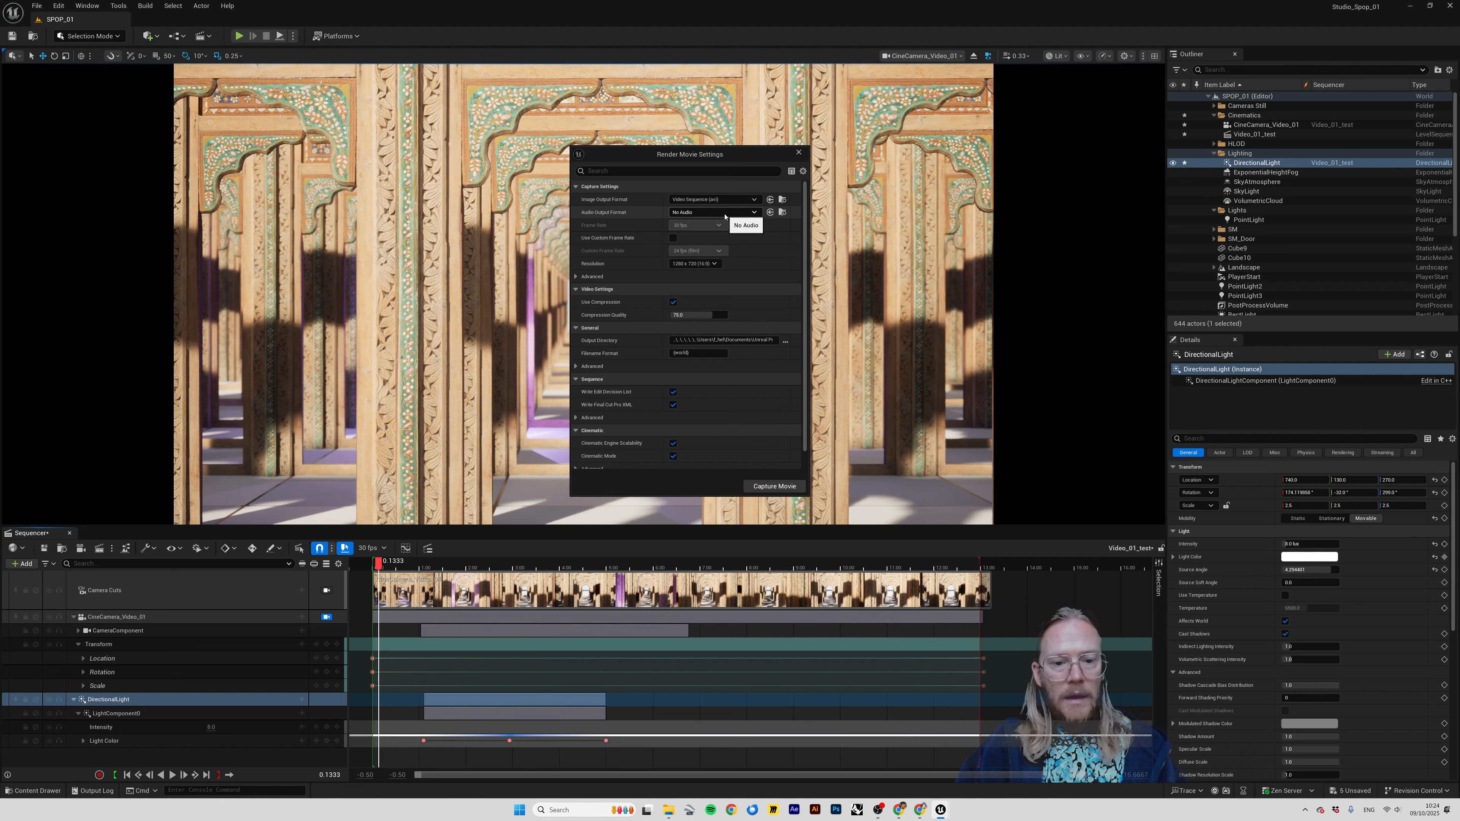
- Set the render resolution to 640 x 360 (16:9) and enable a custom frame rate of 30 fps
{"action": "left_click", "coordinate": [711, 264]}
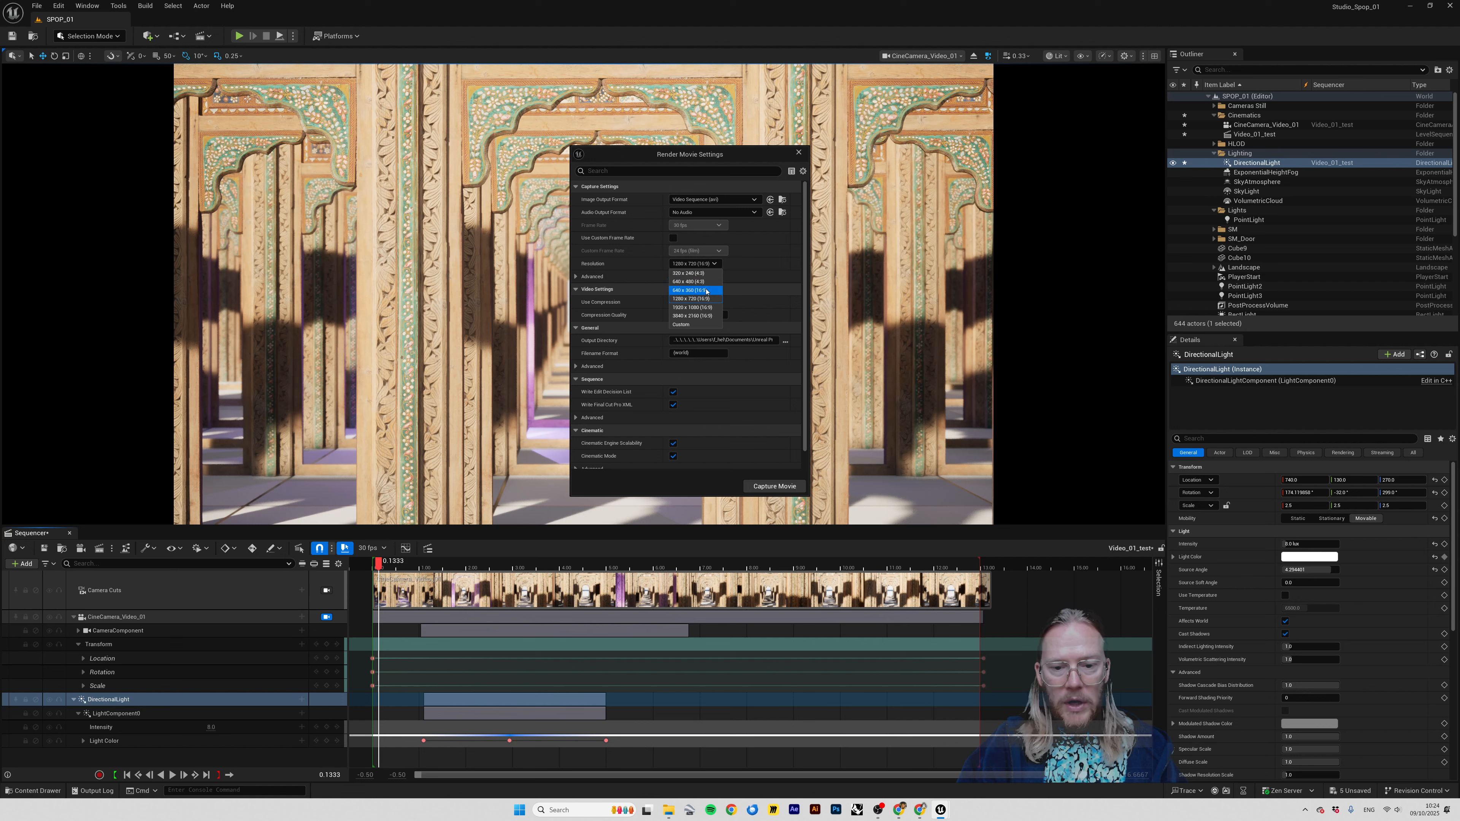
{"action": "left_click", "coordinate": [690, 290]}
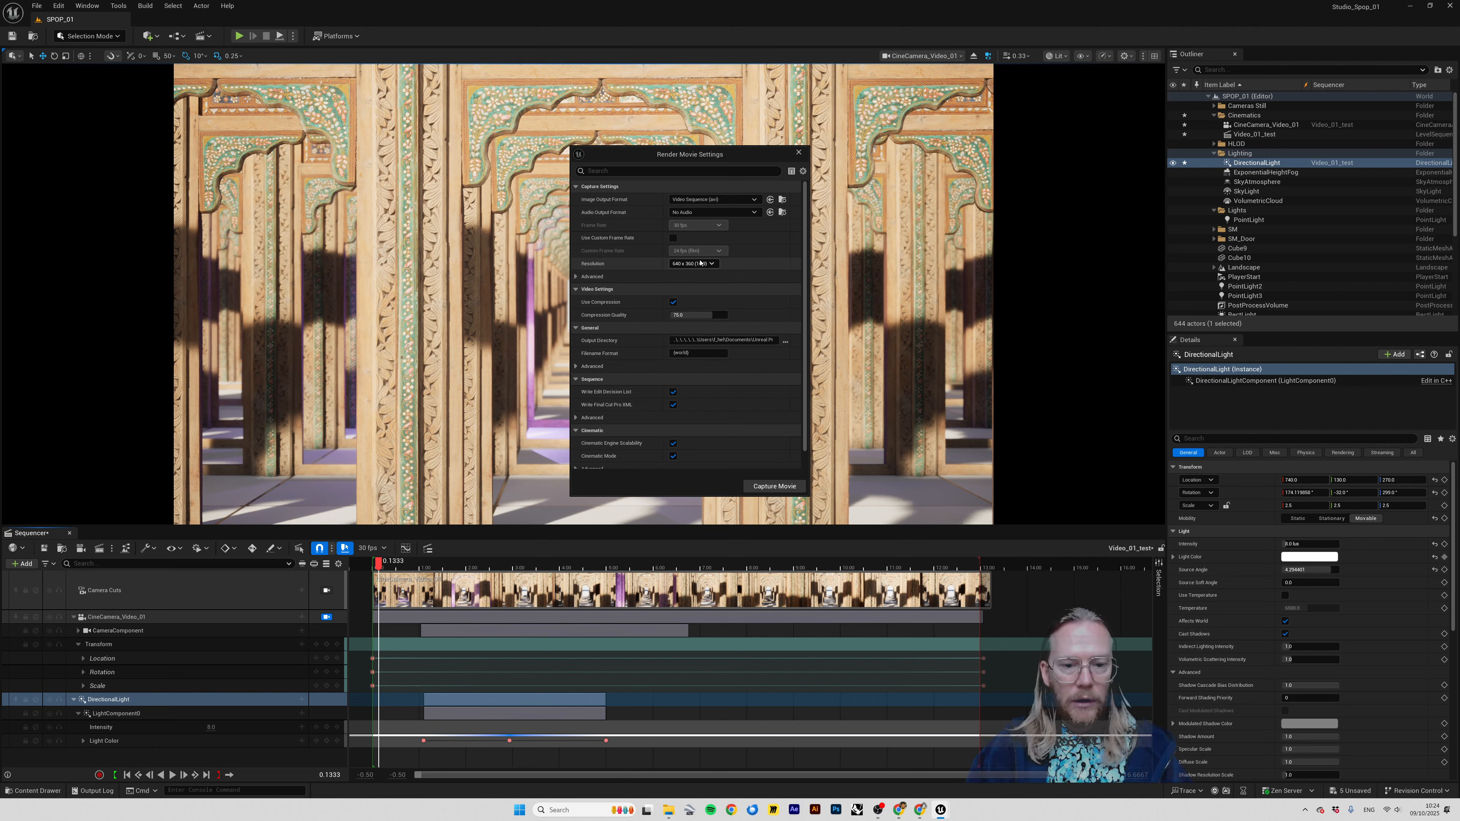
{"action": "left_click", "coordinate": [676, 238]}
{"action": "left_click", "coordinate": [697, 250]}
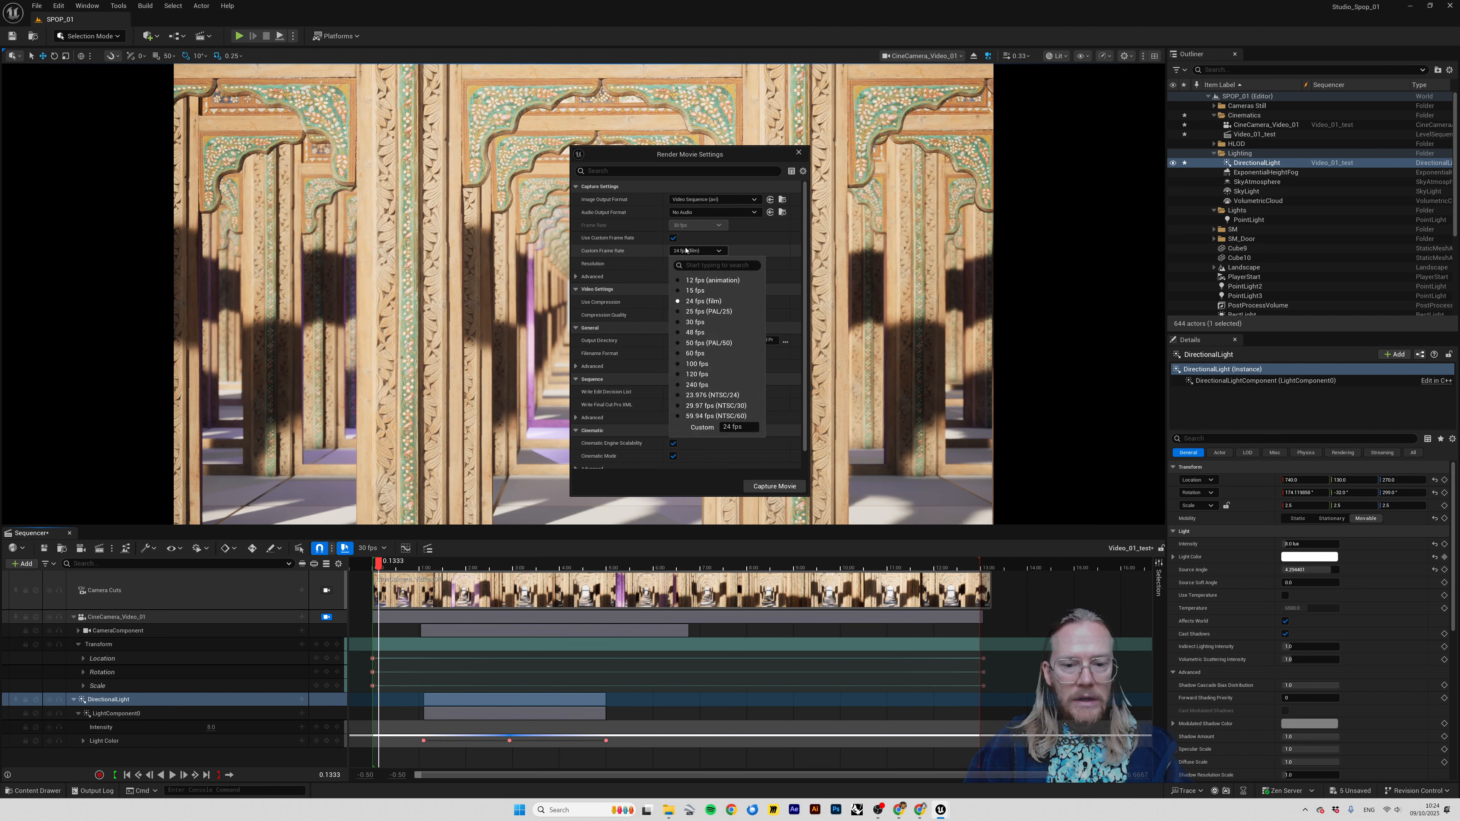
{"action": "left_click", "coordinate": [708, 323]}
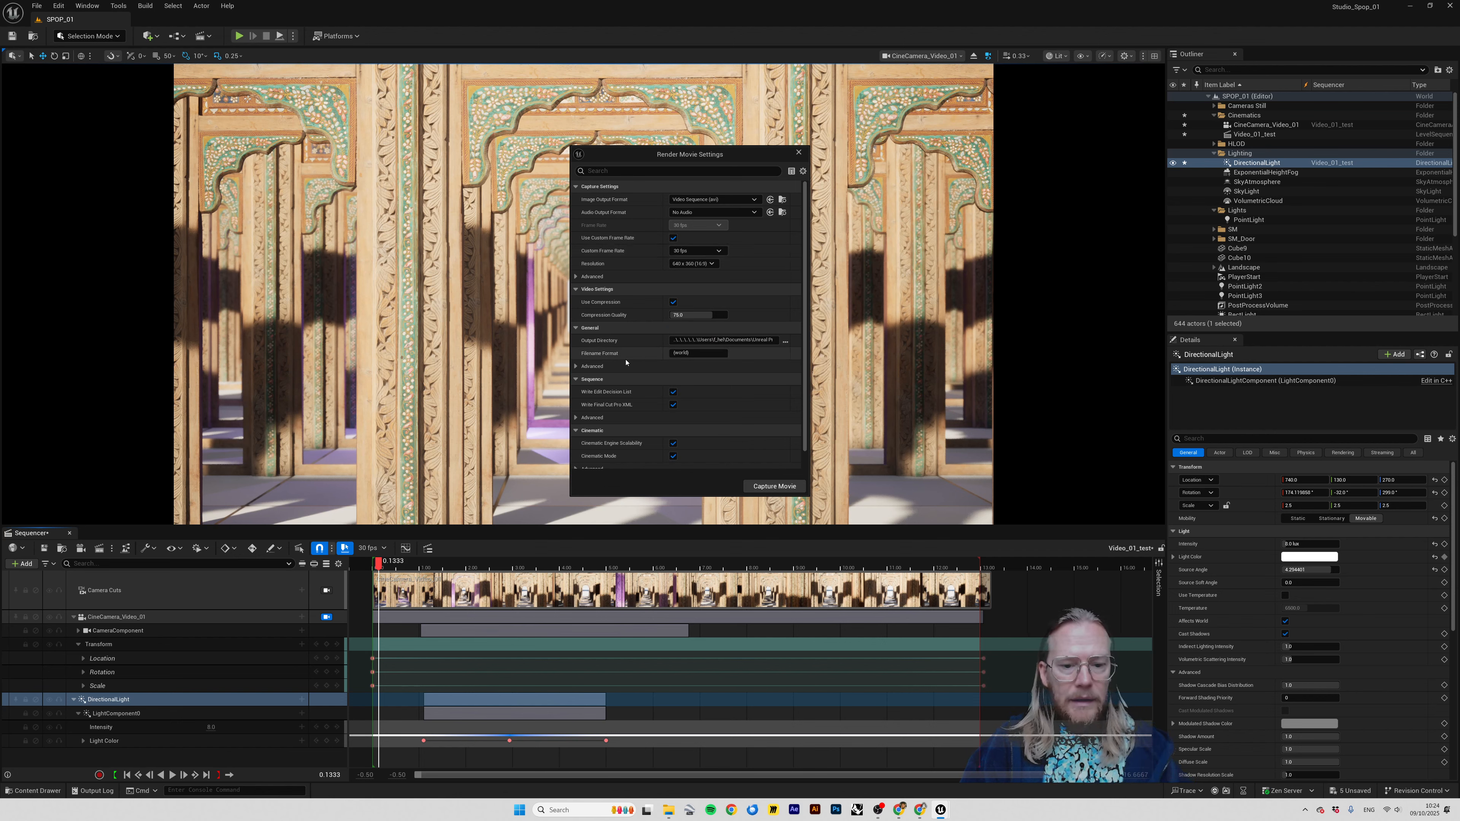
- Set the render's output directory to the UE5 Film folder on the Desktop
{"action": "left_click", "coordinate": [785, 342]}
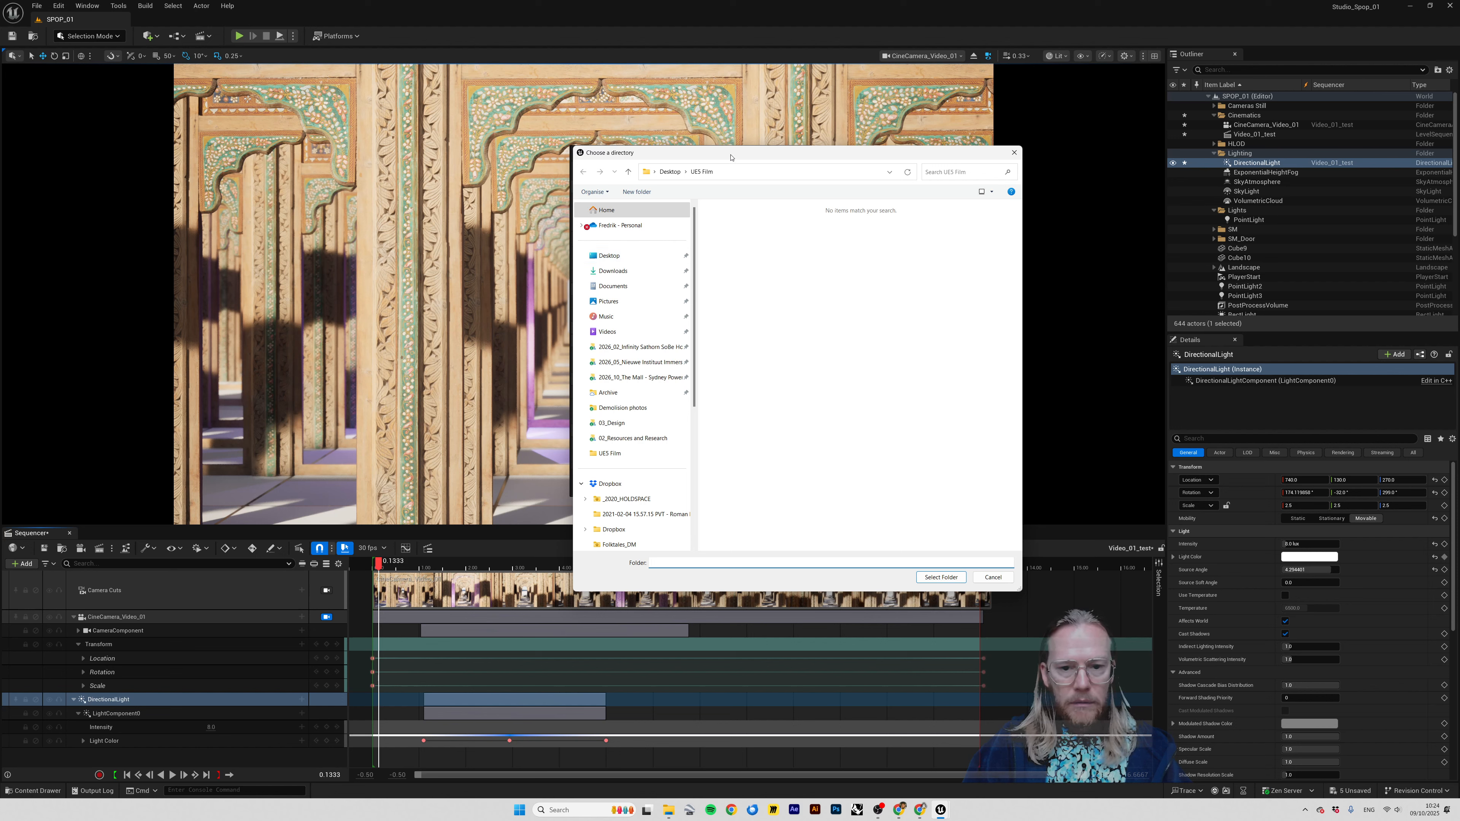
{"action": "left_click_drag", "start_coordinate": [724, 153], "coordinate": [696, 136]}
{"action": "left_click", "coordinate": [927, 562]}
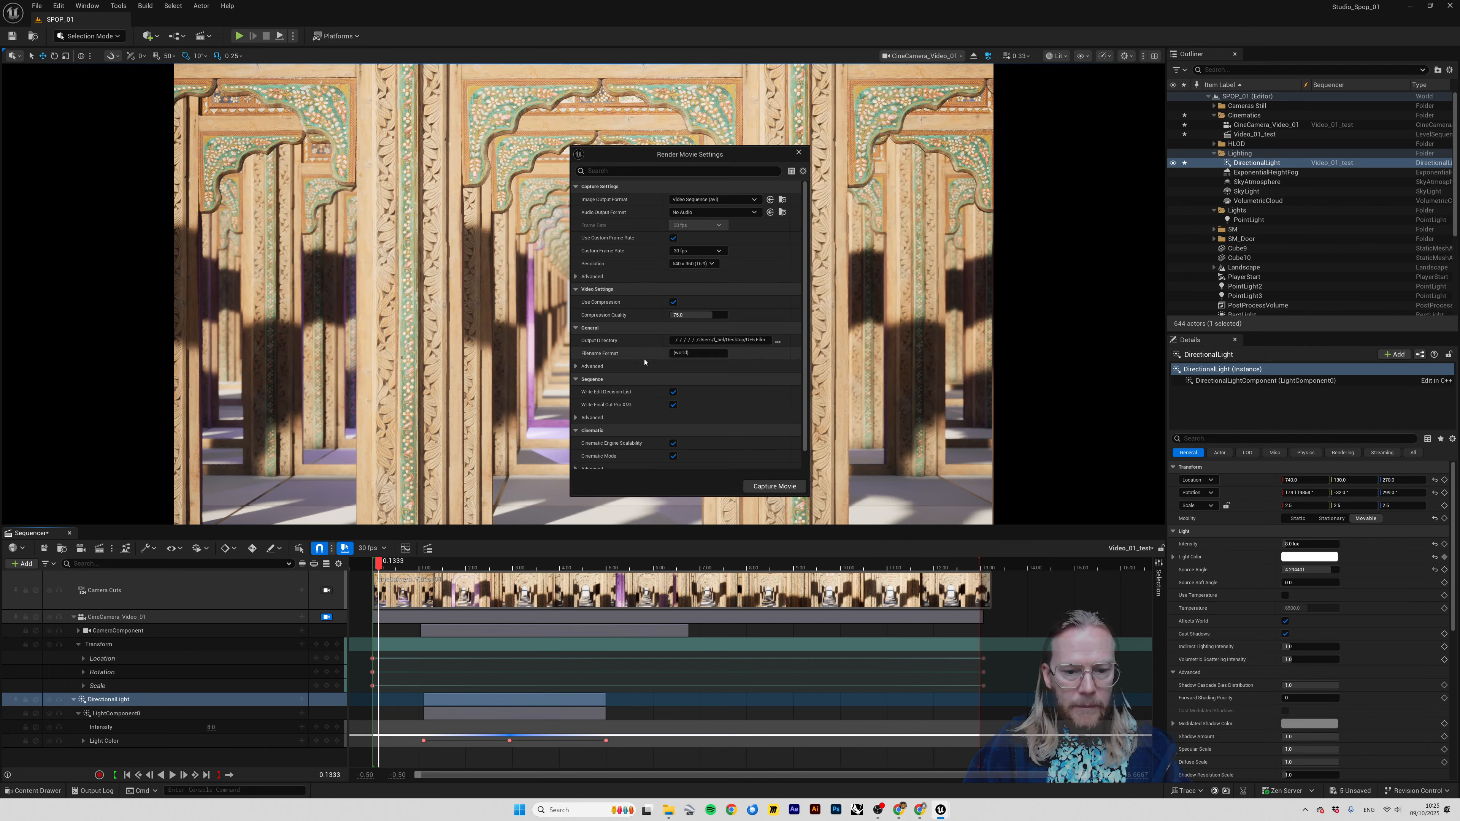
- Capture the movie as an AVI video, saving all the listed modified content first
{"action": "scroll", "coordinate": [641, 373], "scroll_direction": "down", "scroll_amount": 1}
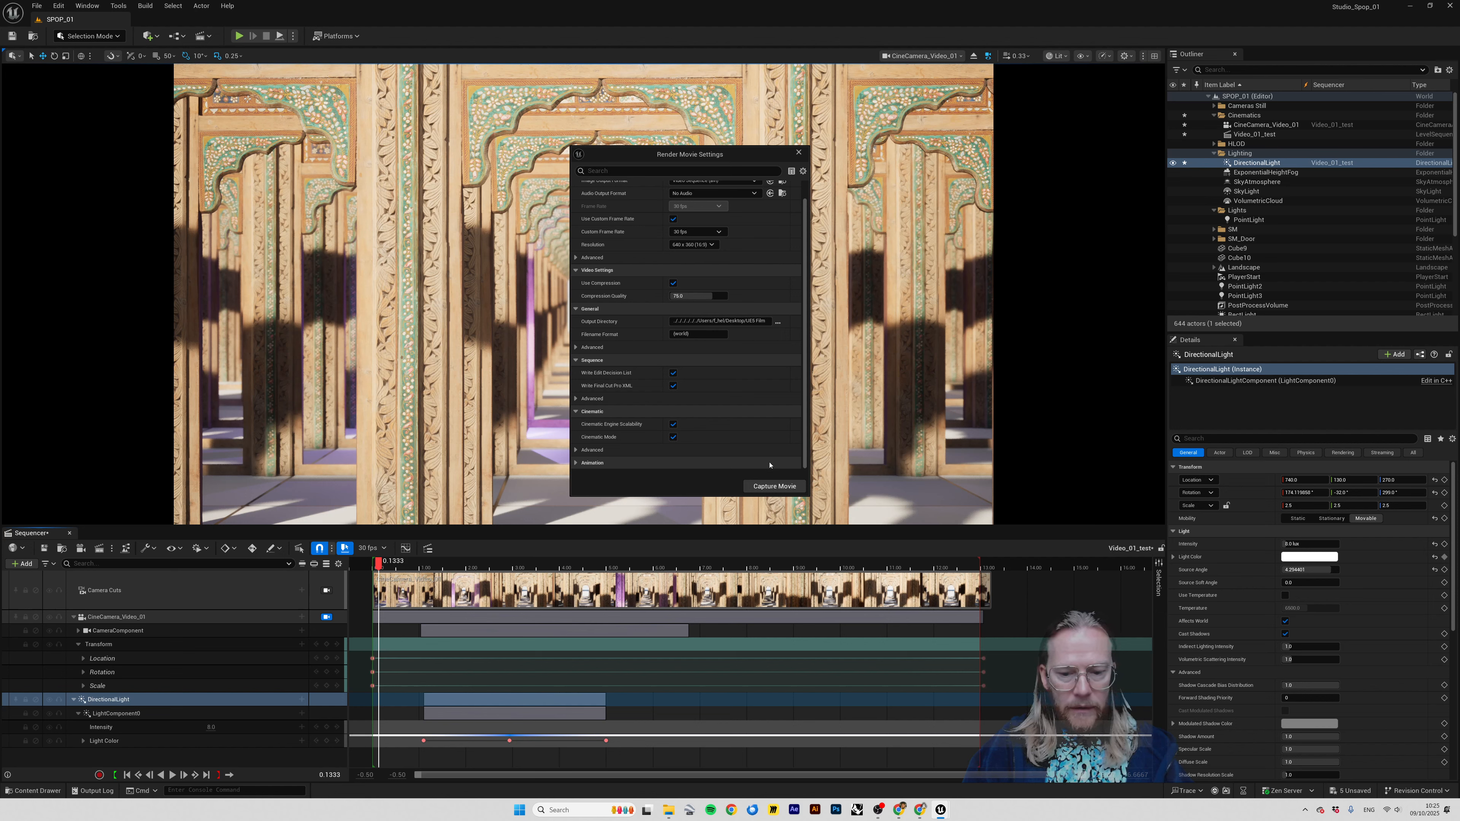
{"action": "scroll", "coordinate": [758, 403], "scroll_direction": "up", "scroll_amount": 1}
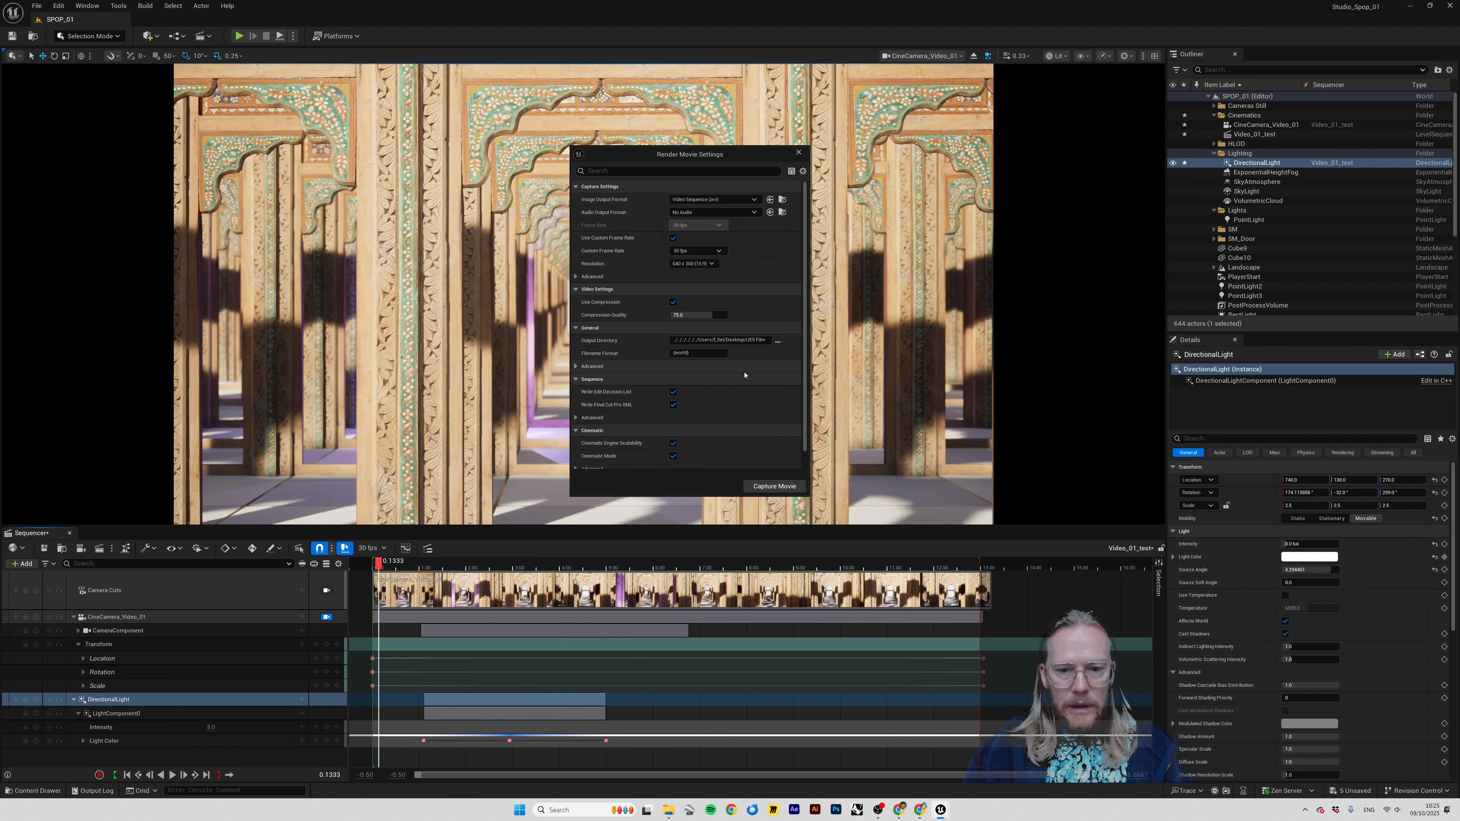
{"action": "left_click", "coordinate": [773, 487]}
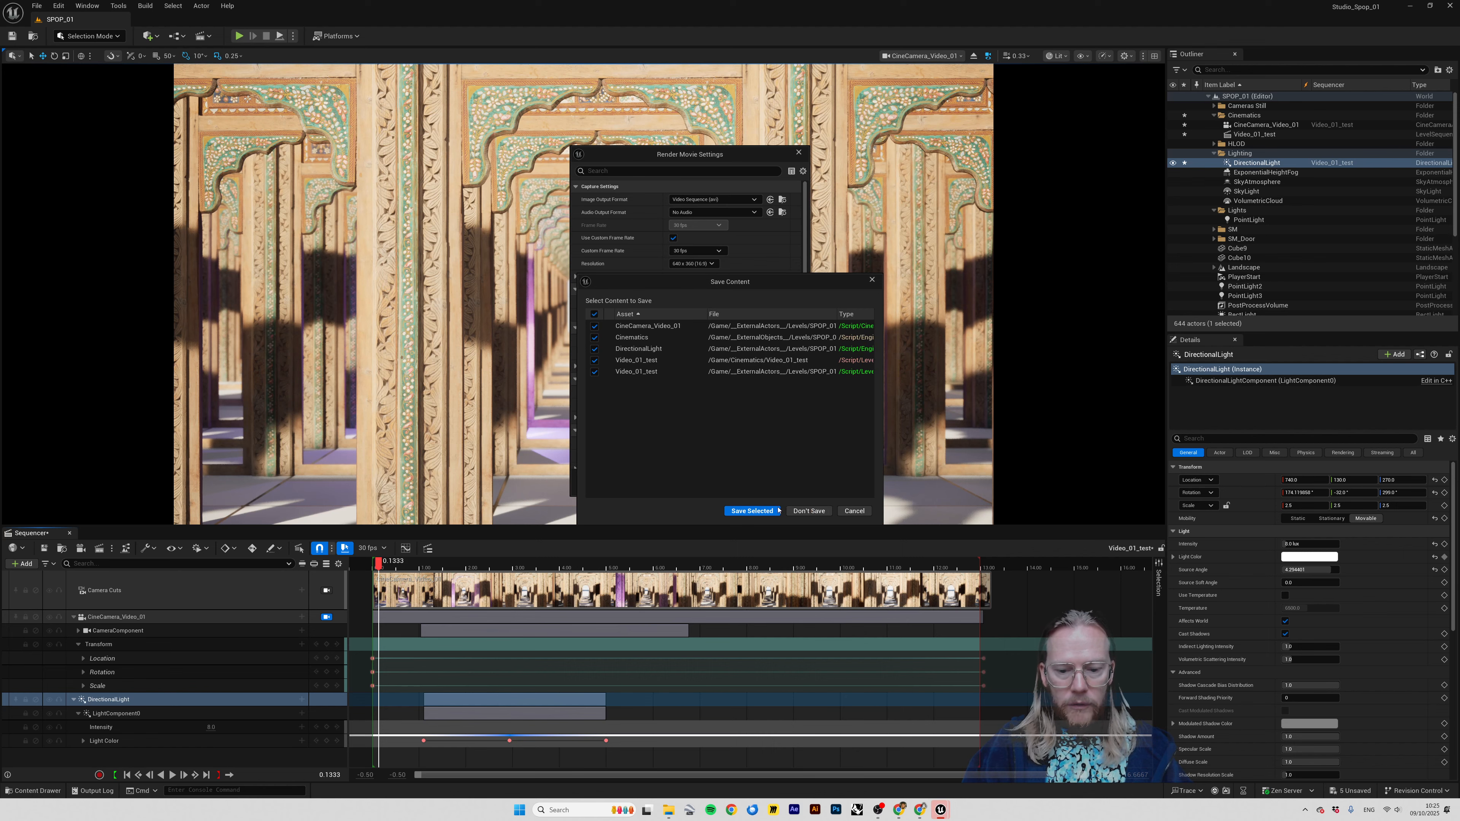
{"action": "left_click", "coordinate": [759, 512]}
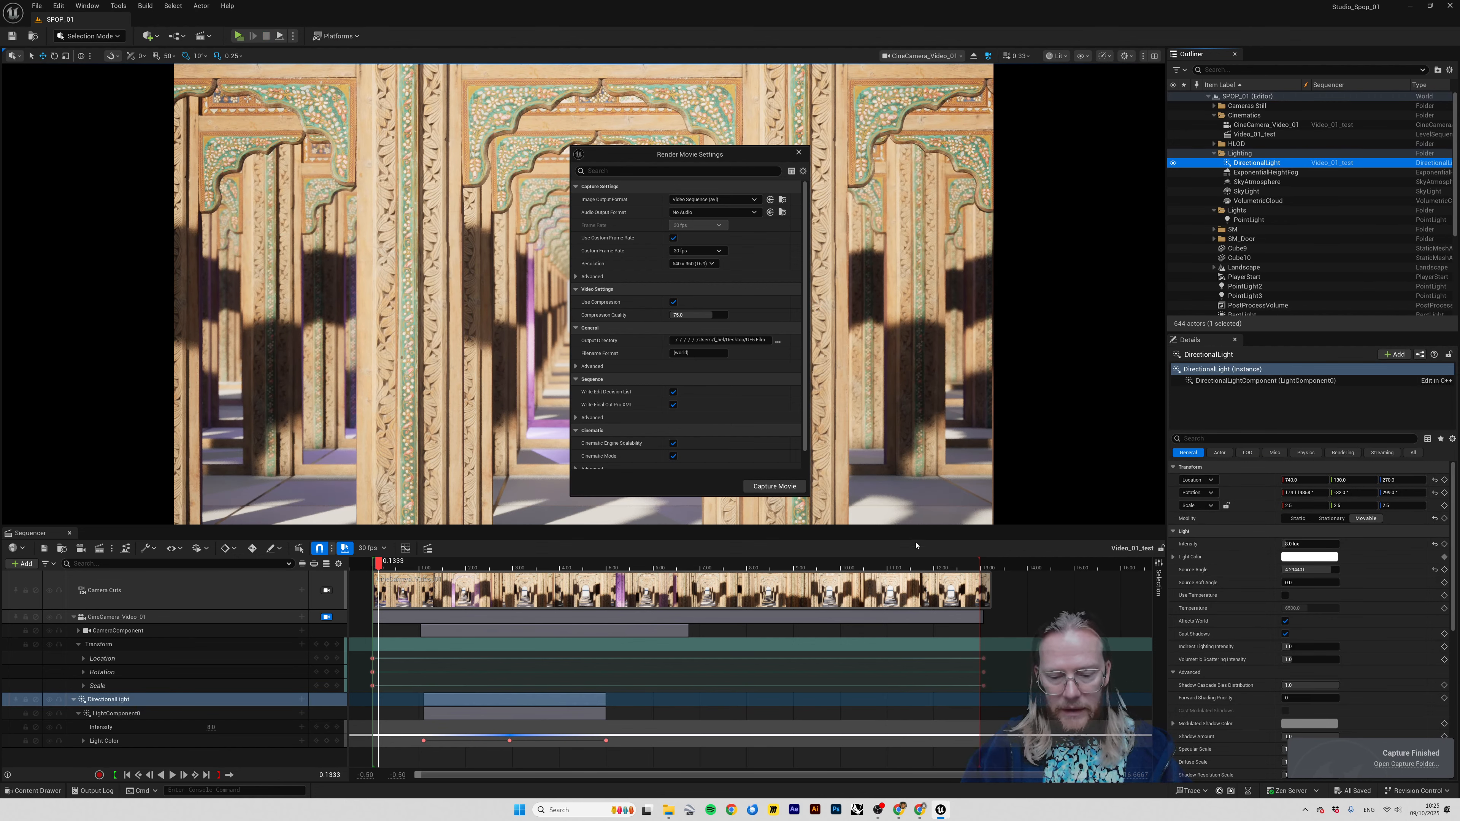
- Play the rendered SPOP_01 video from the capture folder, close the player and switch back to Unreal Editor
{"action": "left_click", "coordinate": [1405, 765]}
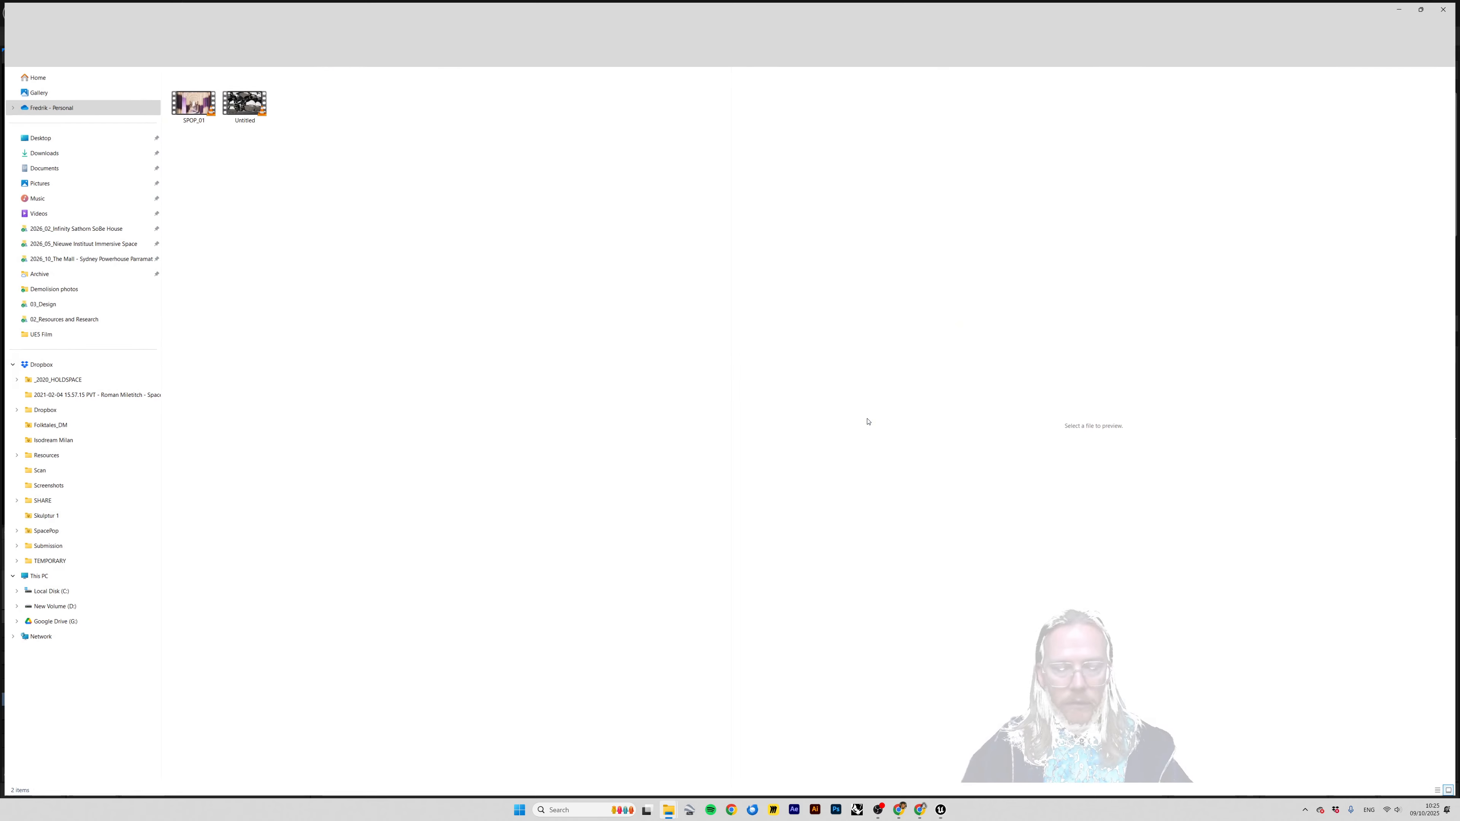
{"action": "left_click", "coordinate": [189, 104]}
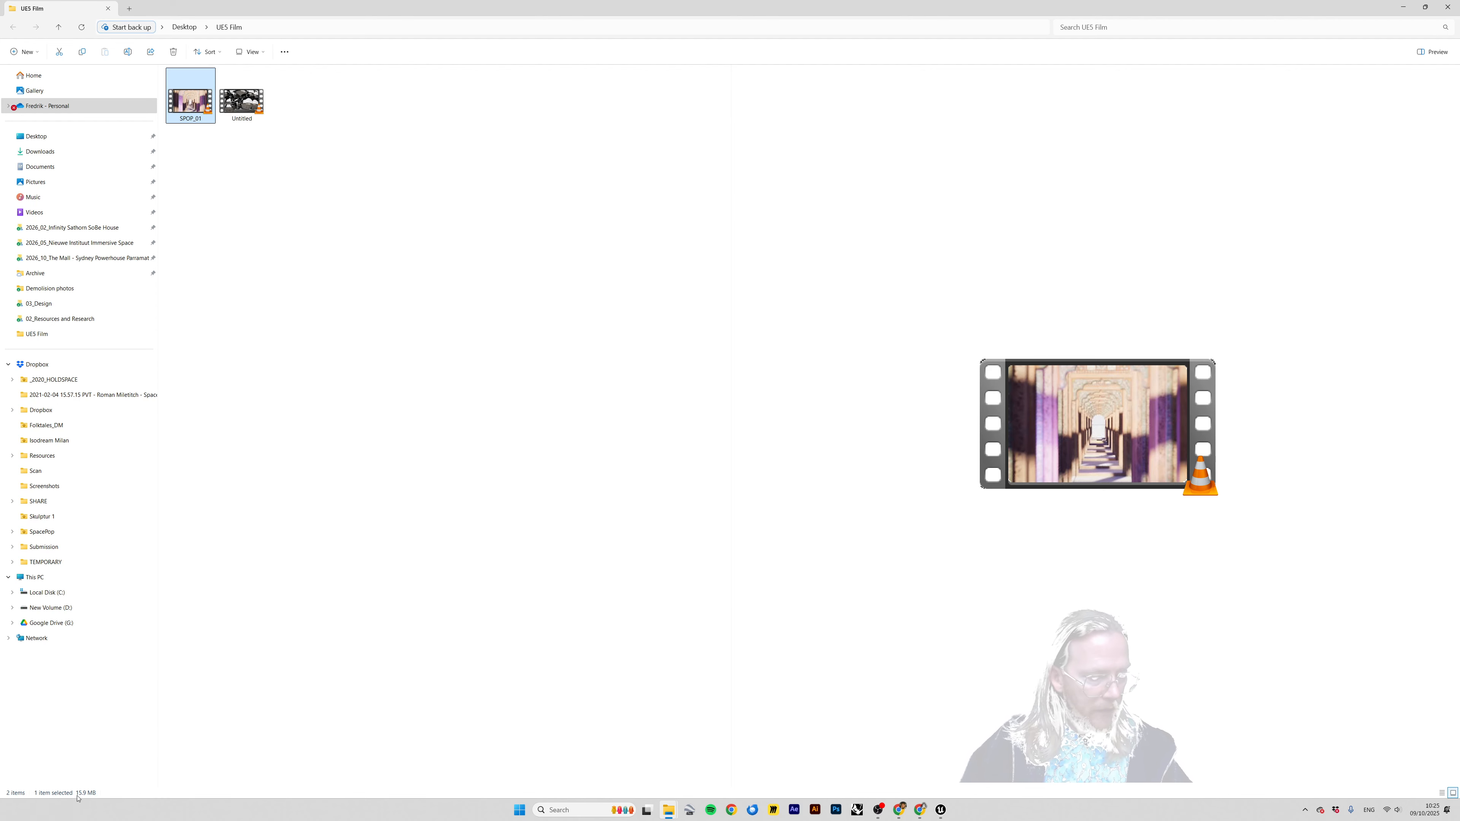
{"action": "double_click", "coordinate": [192, 105]}
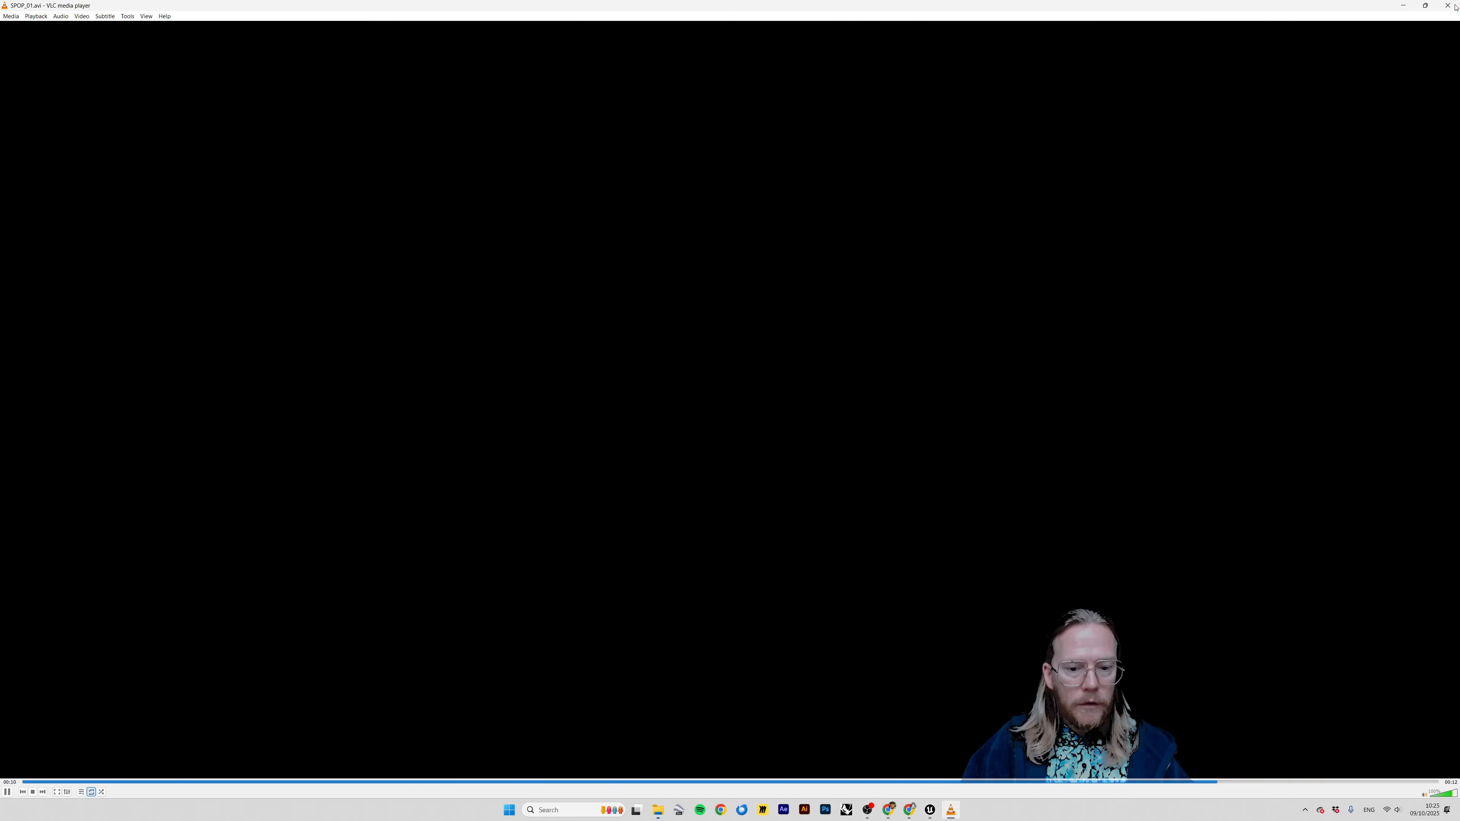
{"action": "left_click", "coordinate": [1448, 5]}
{"action": "key", "text": "alt+Tab"}
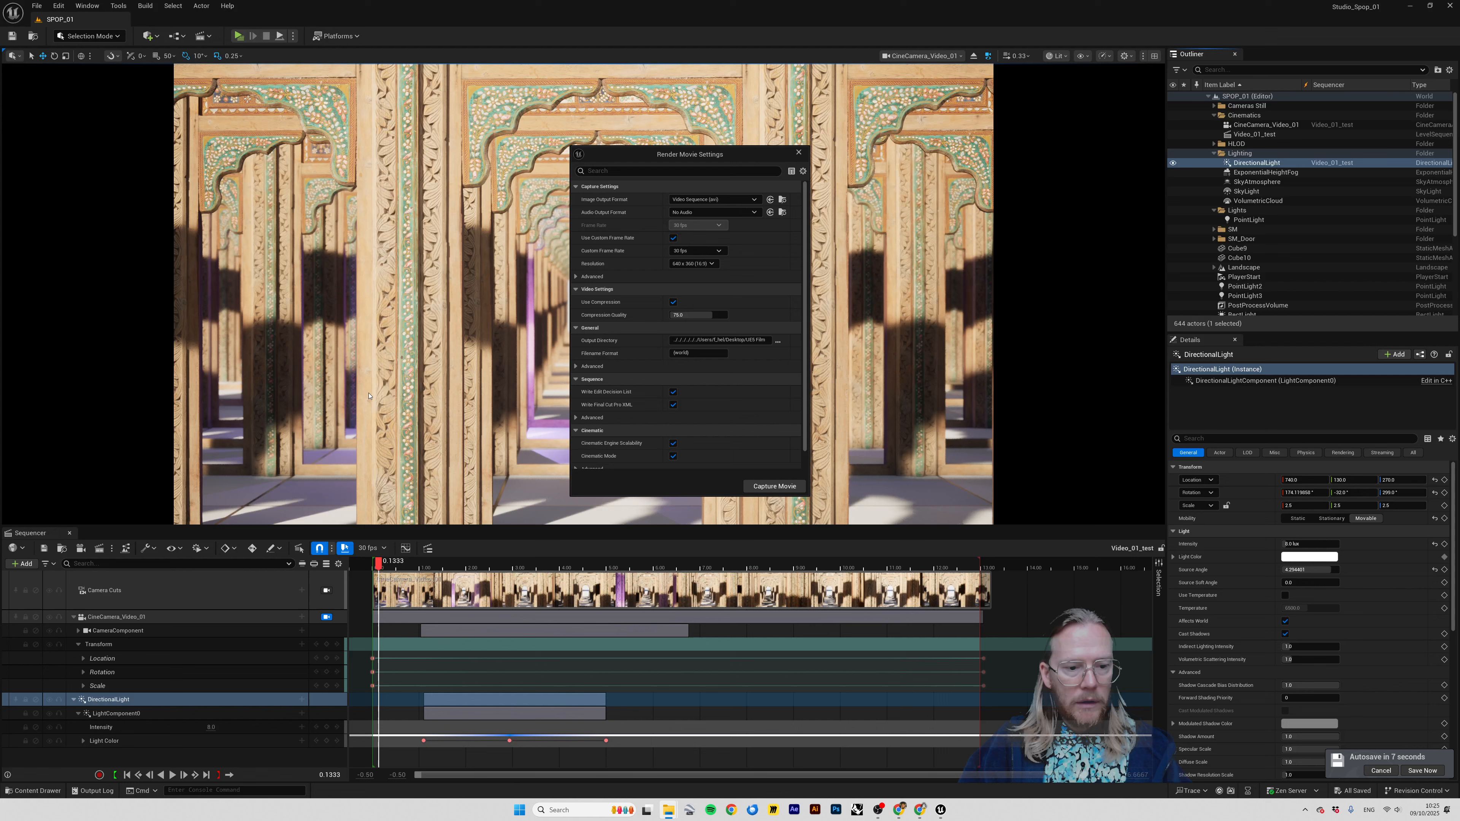
- Change the render's image output format to Image Sequence (jpg)
{"action": "left_click_drag", "start_coordinate": [740, 157], "coordinate": [726, 150]}
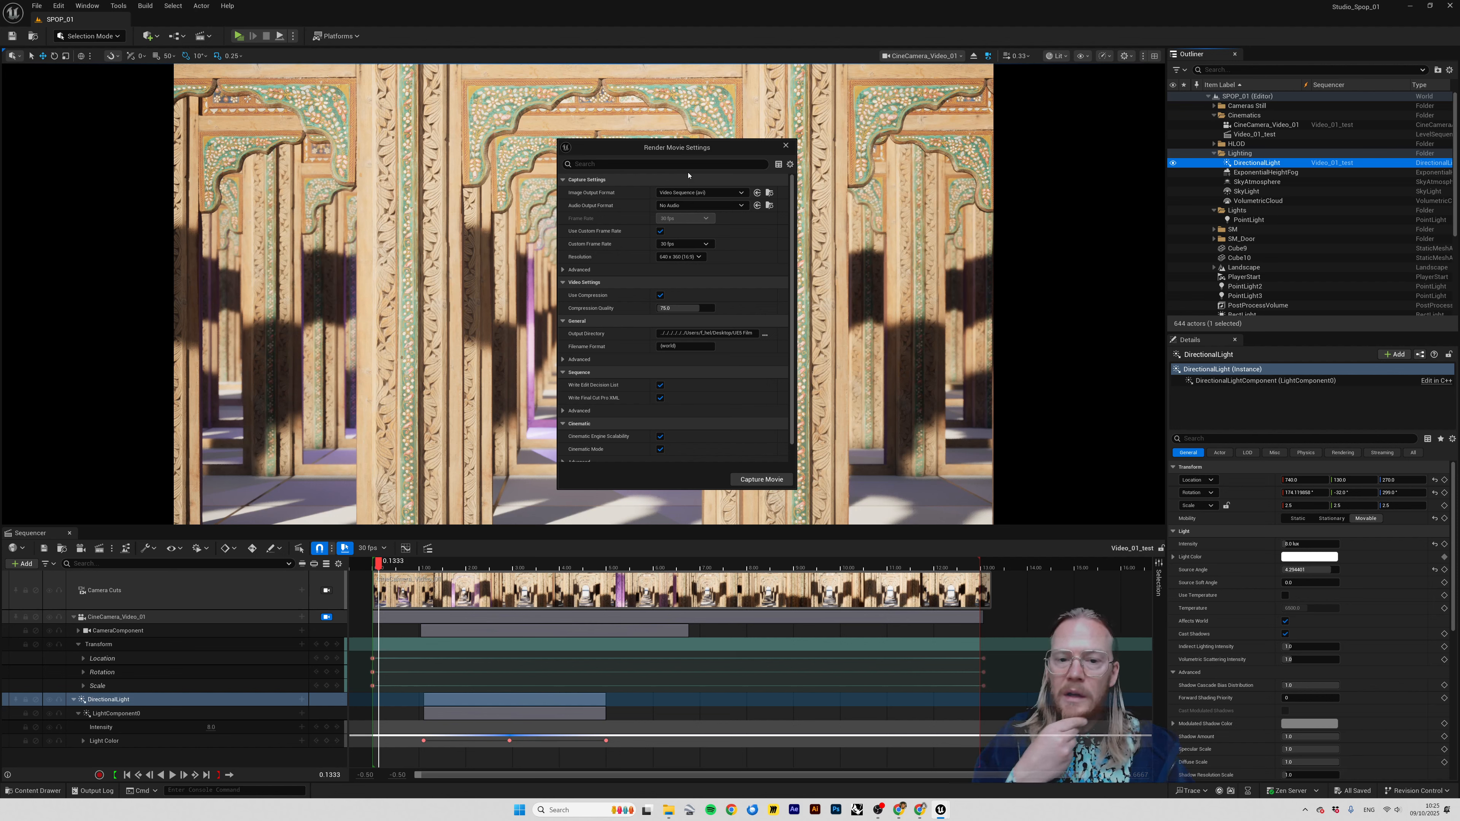
{"action": "left_click", "coordinate": [718, 193]}
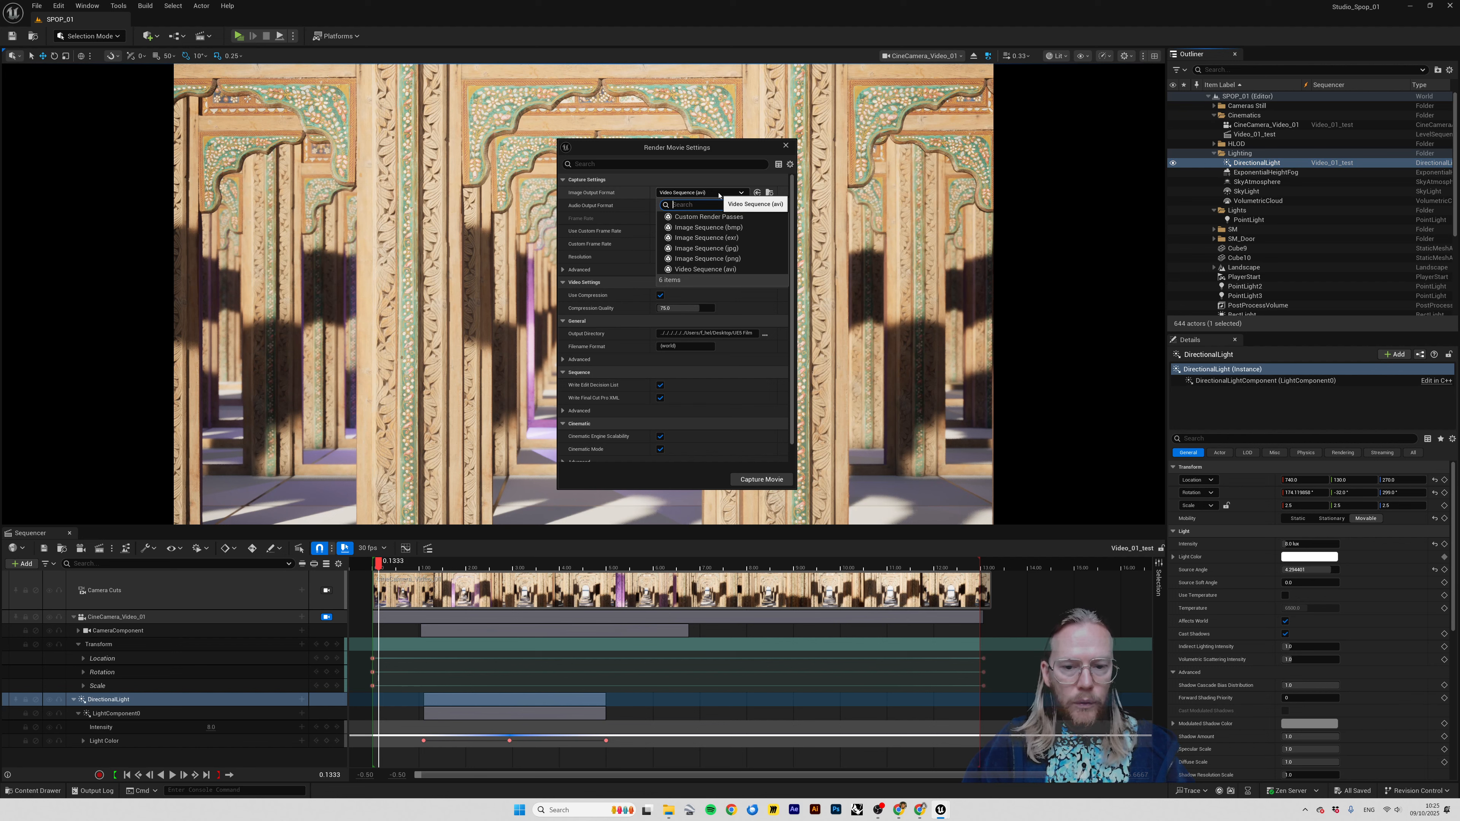
{"action": "left_click", "coordinate": [712, 249]}
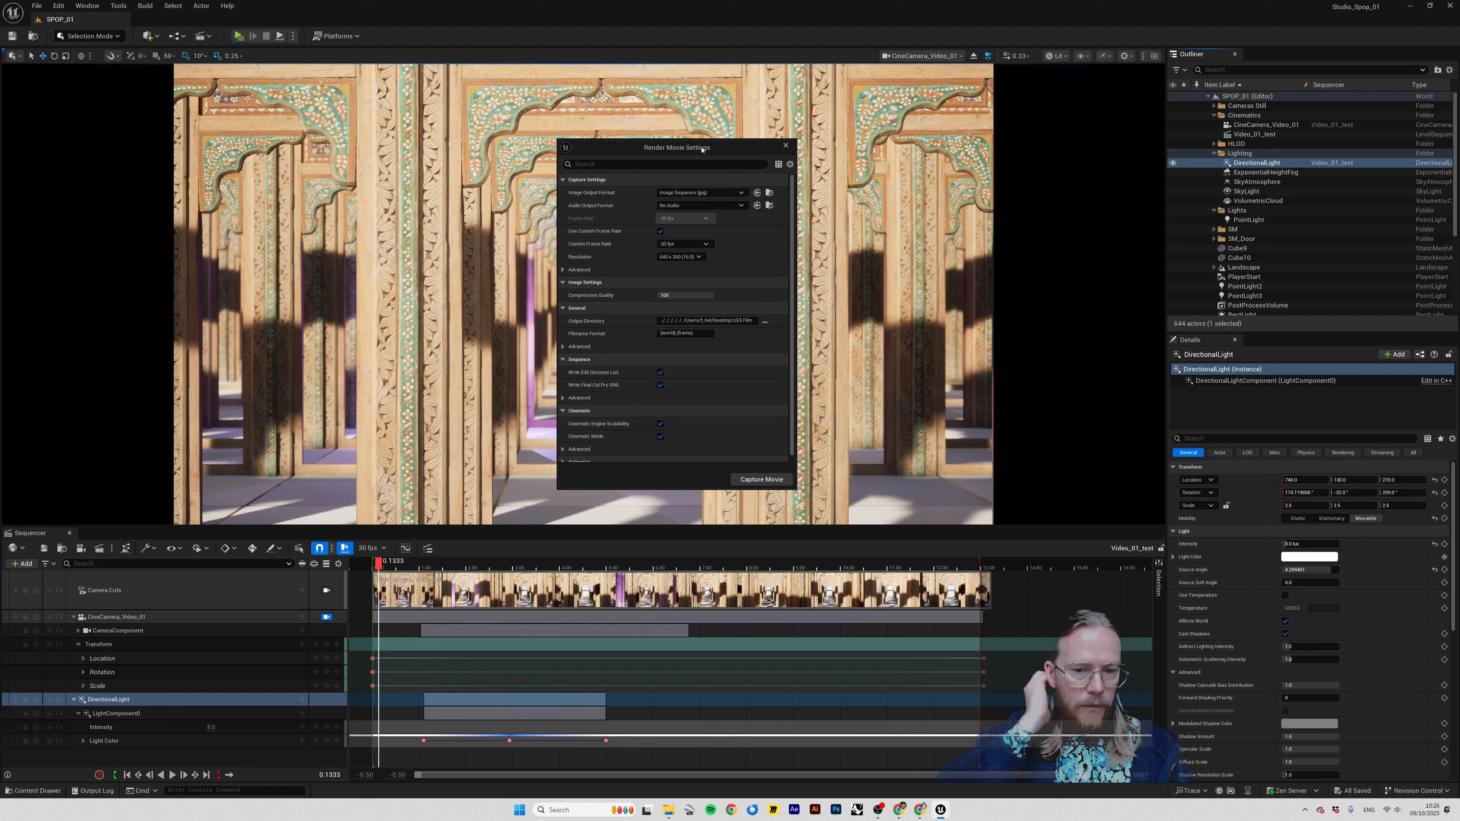
{"action": "left_click_drag", "start_coordinate": [701, 149], "coordinate": [691, 142]}
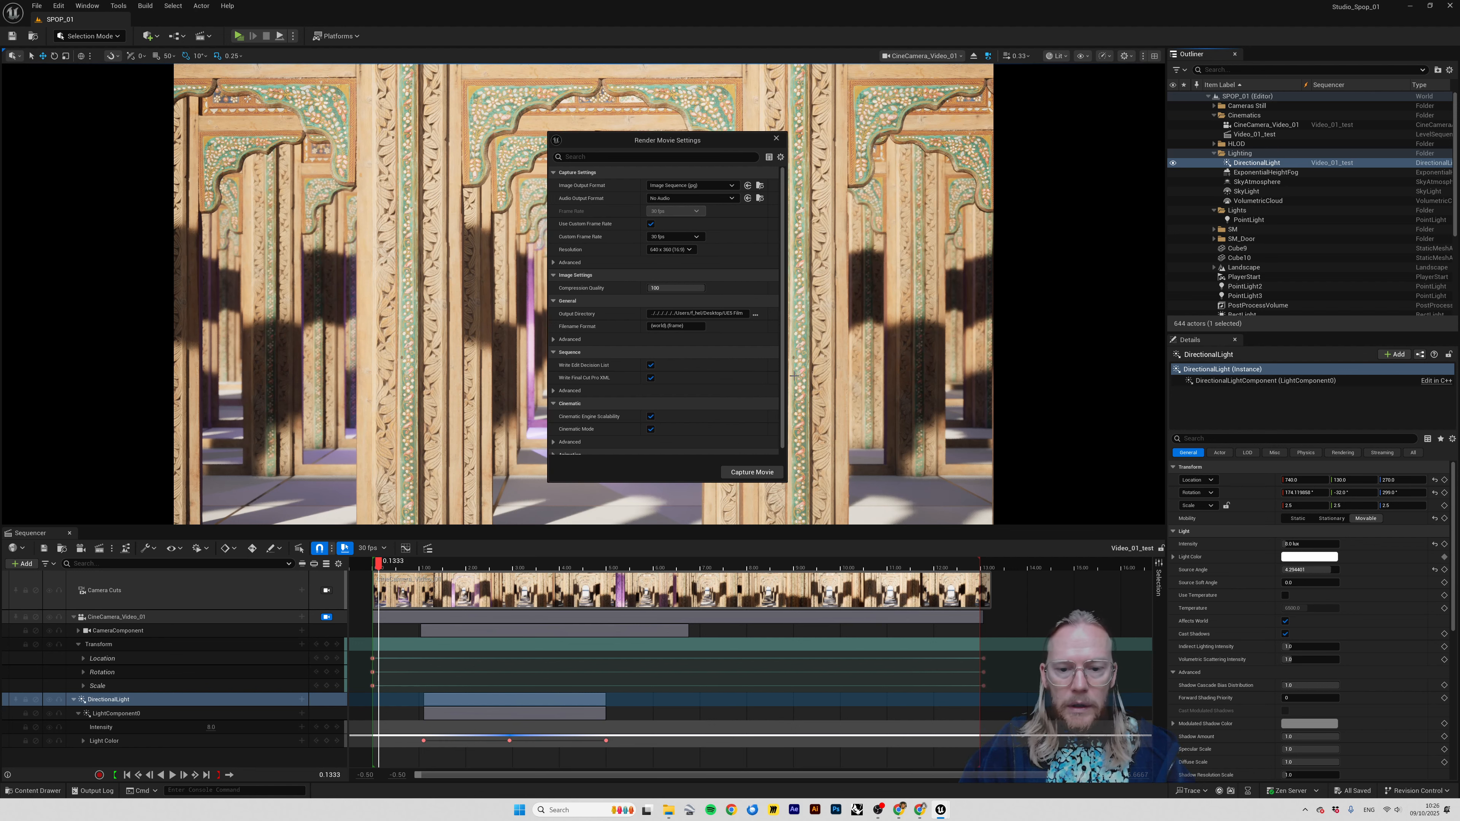
- Capture the movie as a JPG image sequence and open the capture folder
{"action": "left_click", "coordinate": [752, 472]}
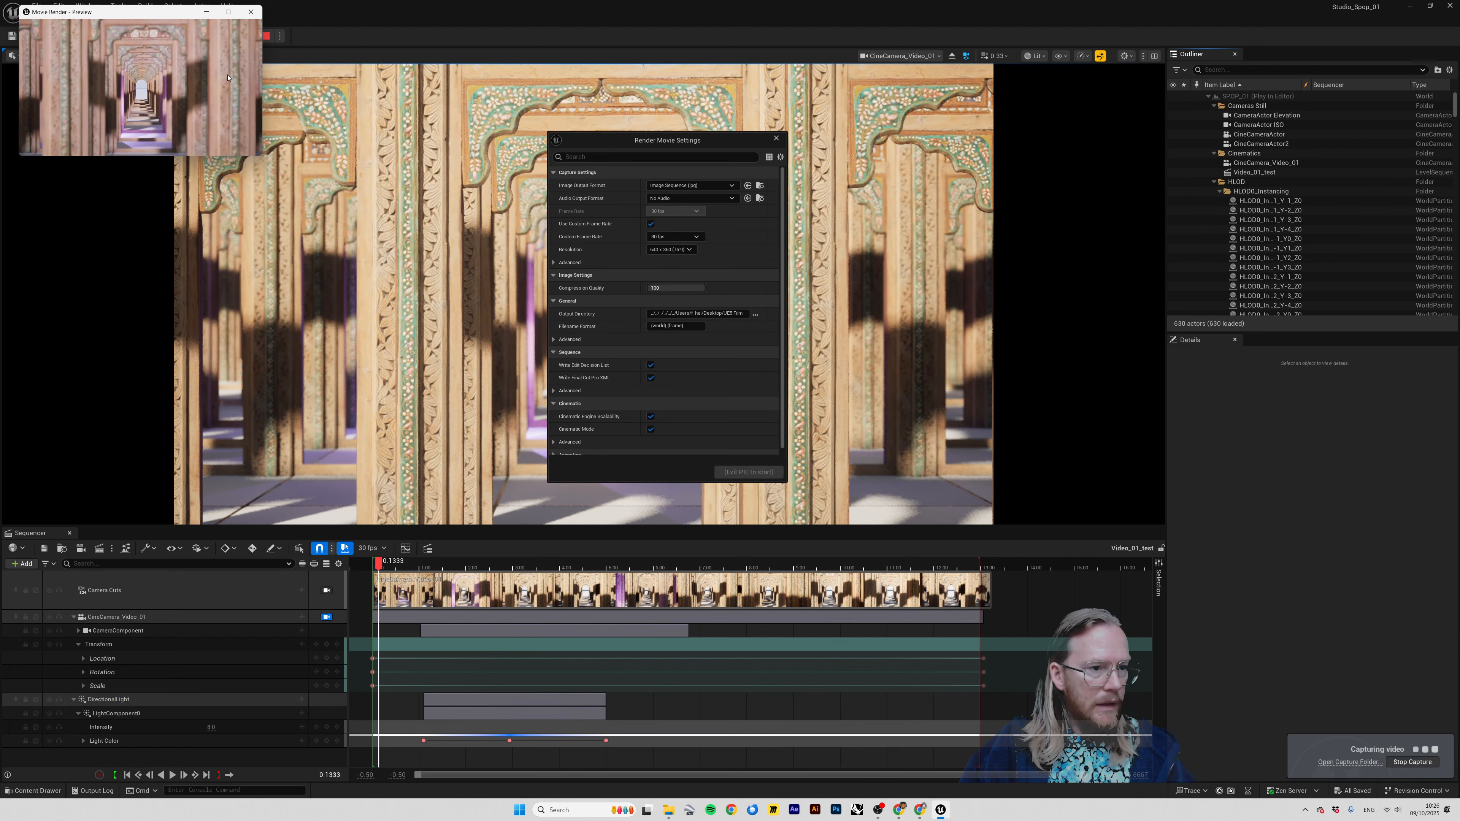
{"action": "left_click_drag", "start_coordinate": [102, 14], "coordinate": [362, 219]}
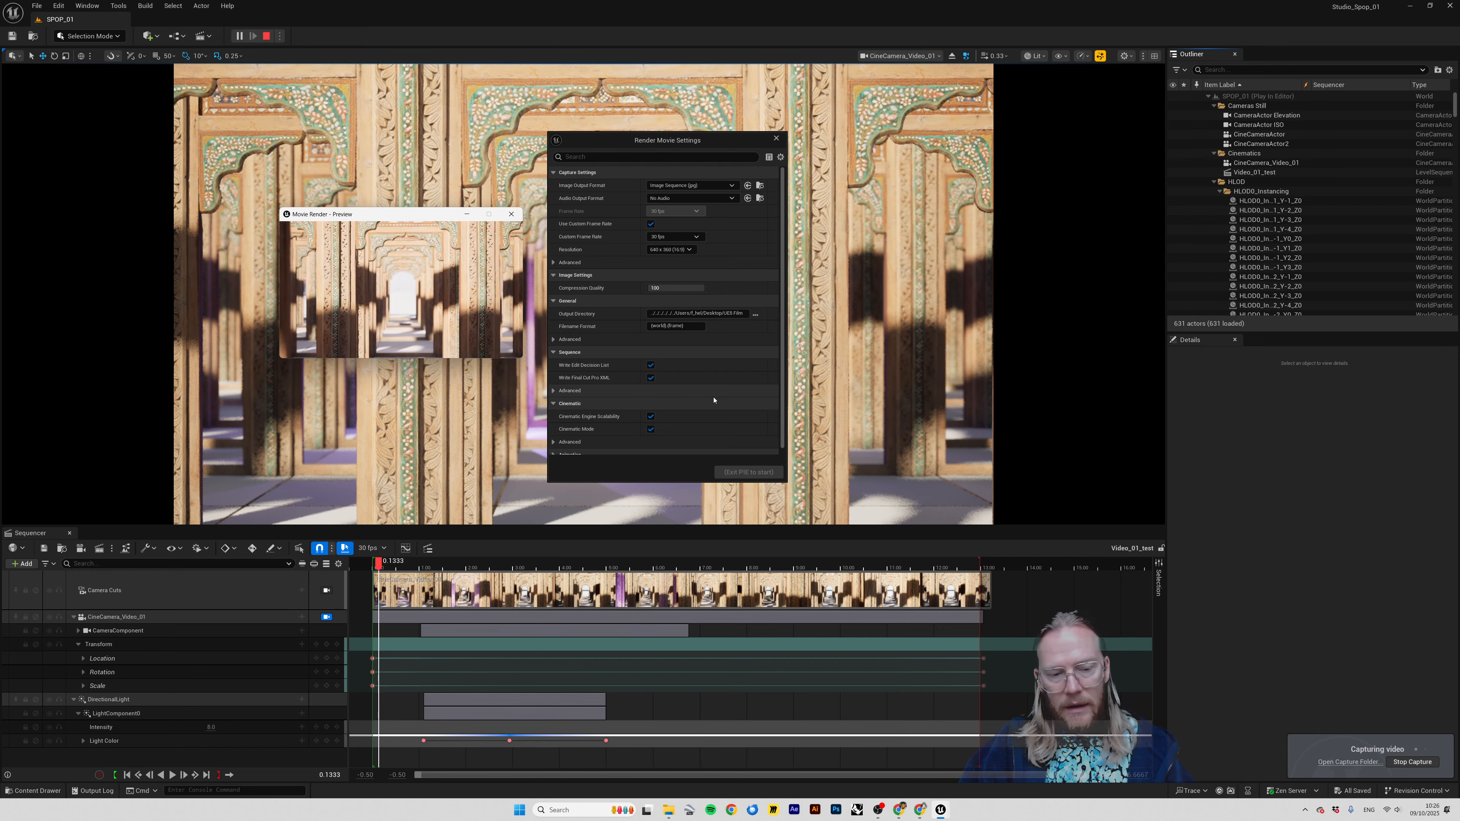
{"action": "left_click", "coordinate": [1393, 765]}
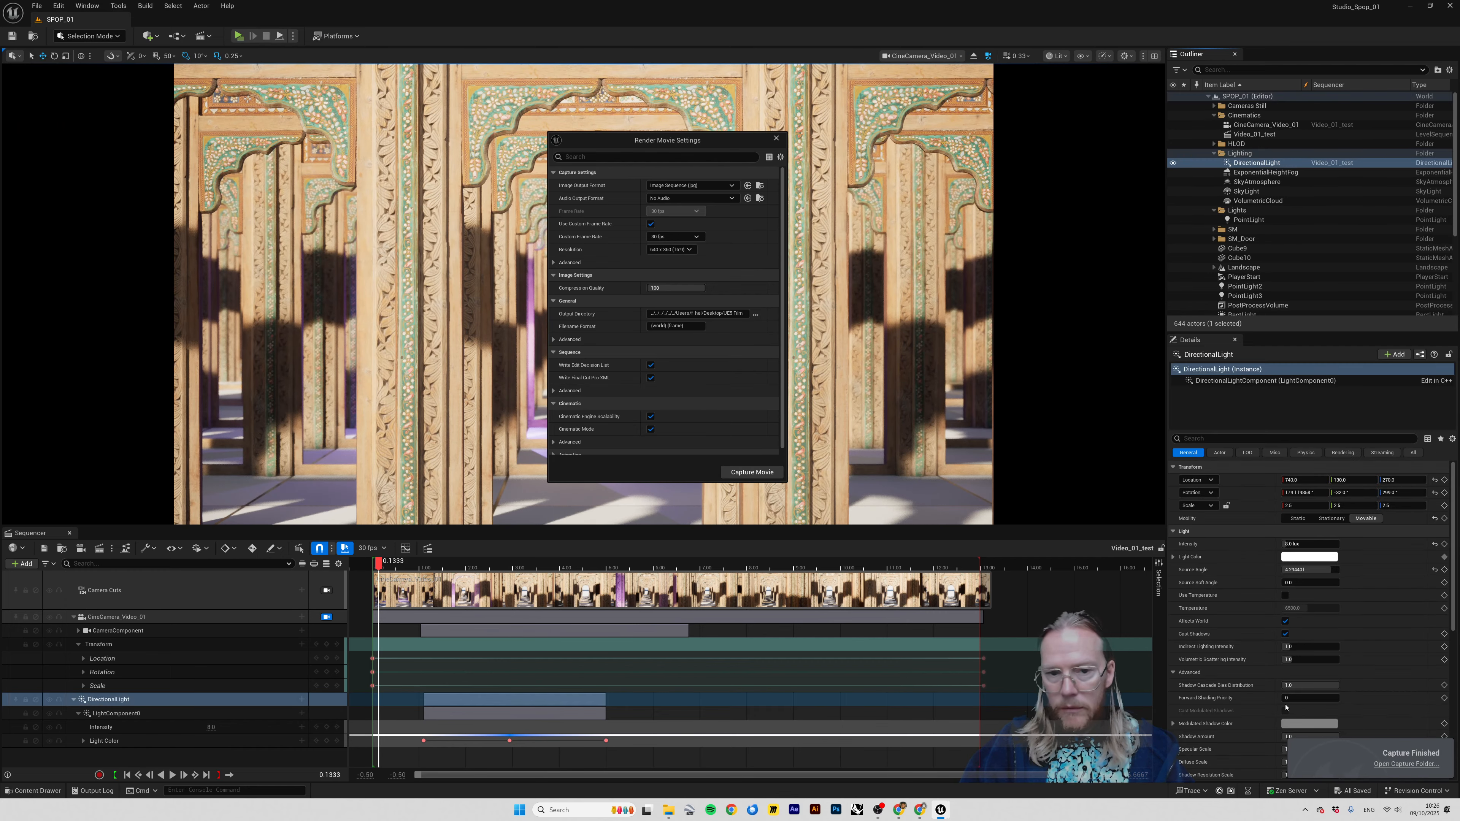
- Look through the rendered JPG frames in the UE5 Film folder and preview a few of them
{"action": "scroll", "coordinate": [618, 325], "scroll_direction": "down", "scroll_amount": 2}
{"action": "scroll", "coordinate": [618, 325], "scroll_direction": "down", "scroll_amount": 10}
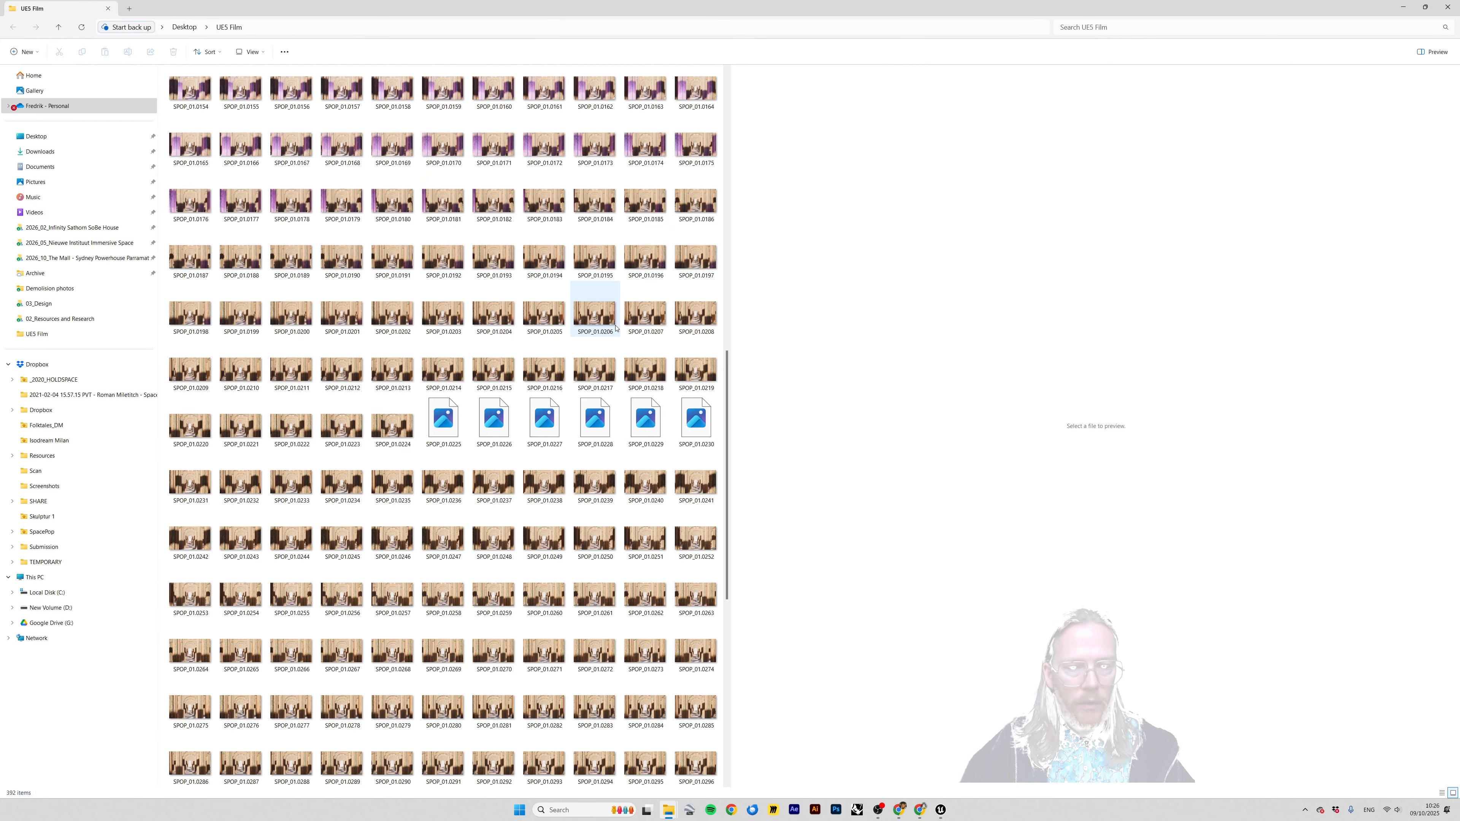
{"action": "left_click", "coordinate": [641, 371]}
{"action": "left_click", "coordinate": [630, 435]}
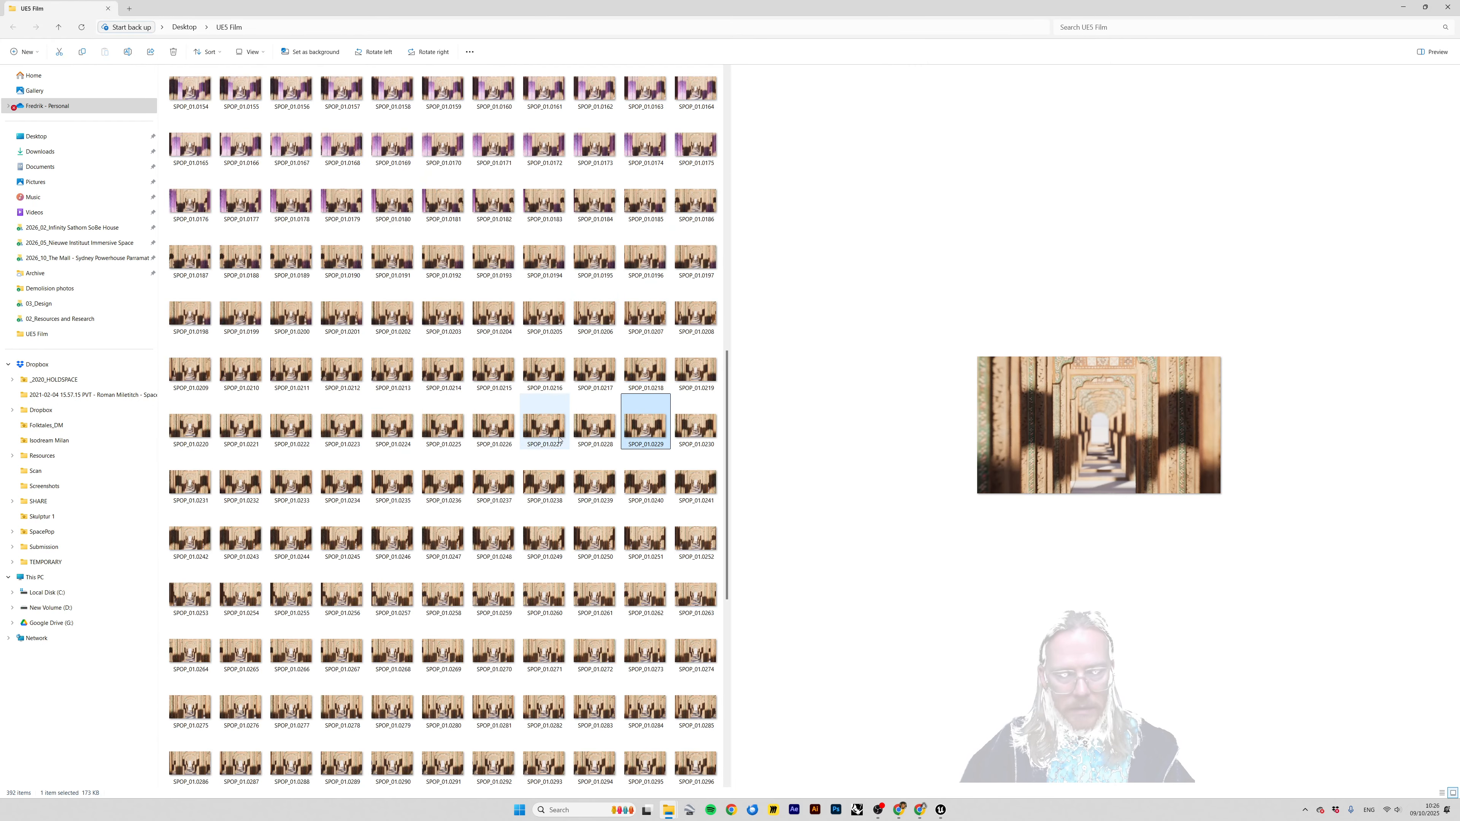
{"action": "left_click", "coordinate": [543, 428]}
{"action": "left_click_drag", "start_coordinate": [726, 388], "coordinate": [723, 143]}
{"action": "scroll", "coordinate": [723, 142], "scroll_direction": "up", "scroll_amount": 1}
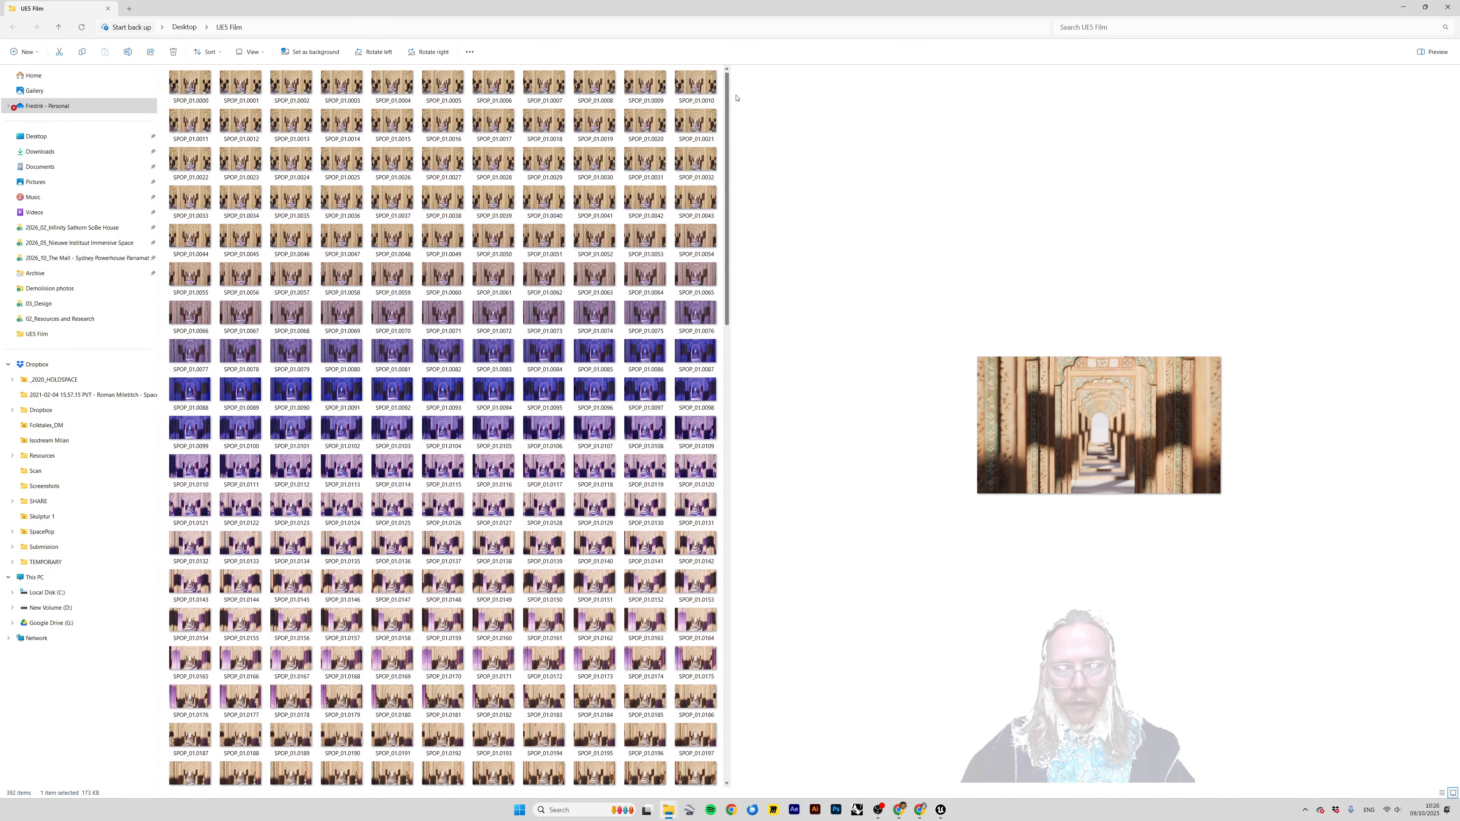
- Launch Adobe After Effects 2025, dismiss the feature introduction and start a new project
{"action": "key", "text": "super"}
{"action": "type", "text": "after"}
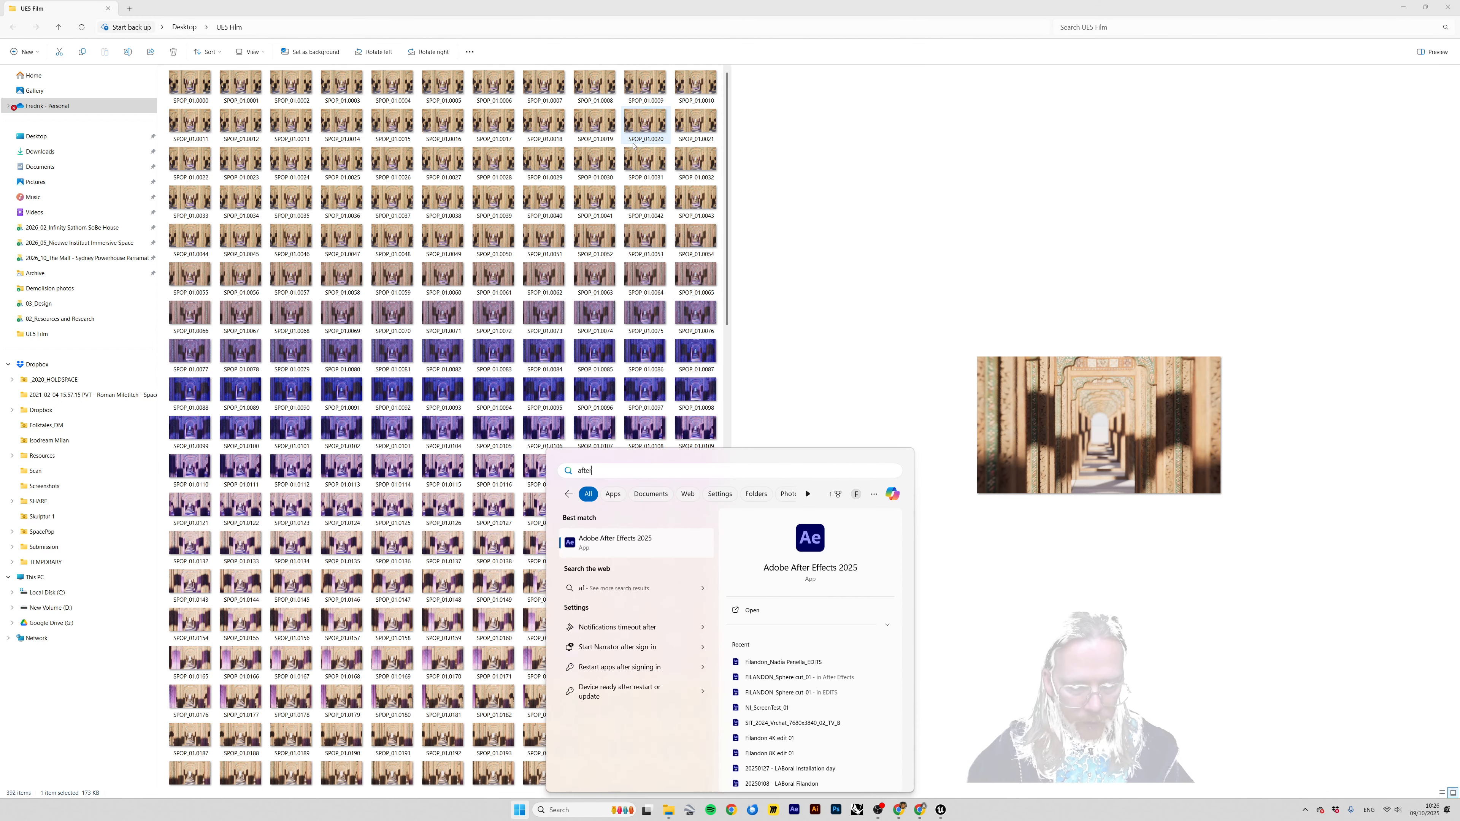
{"action": "key", "text": "Return"}
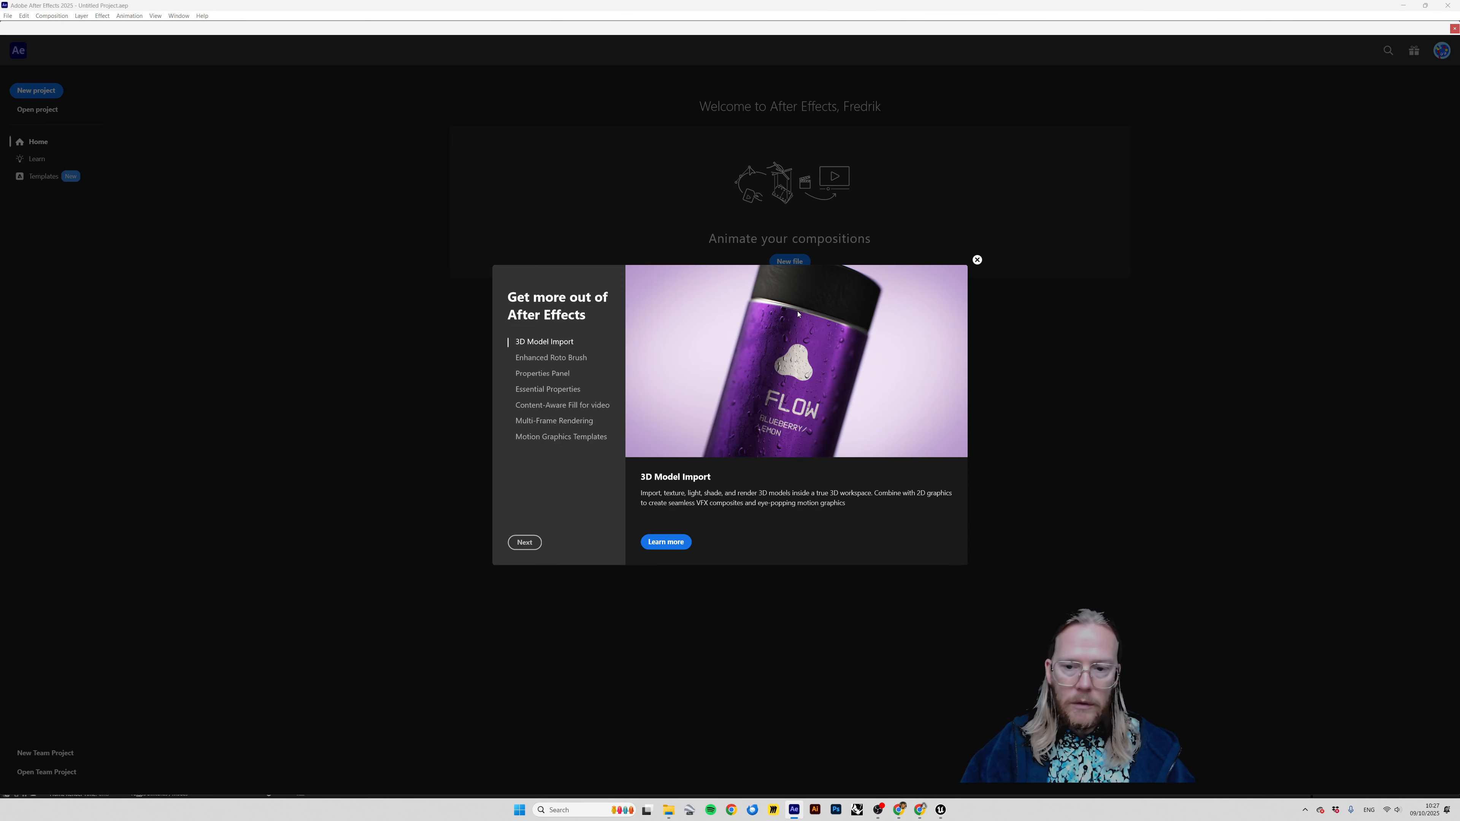
{"action": "left_click", "coordinate": [977, 260]}
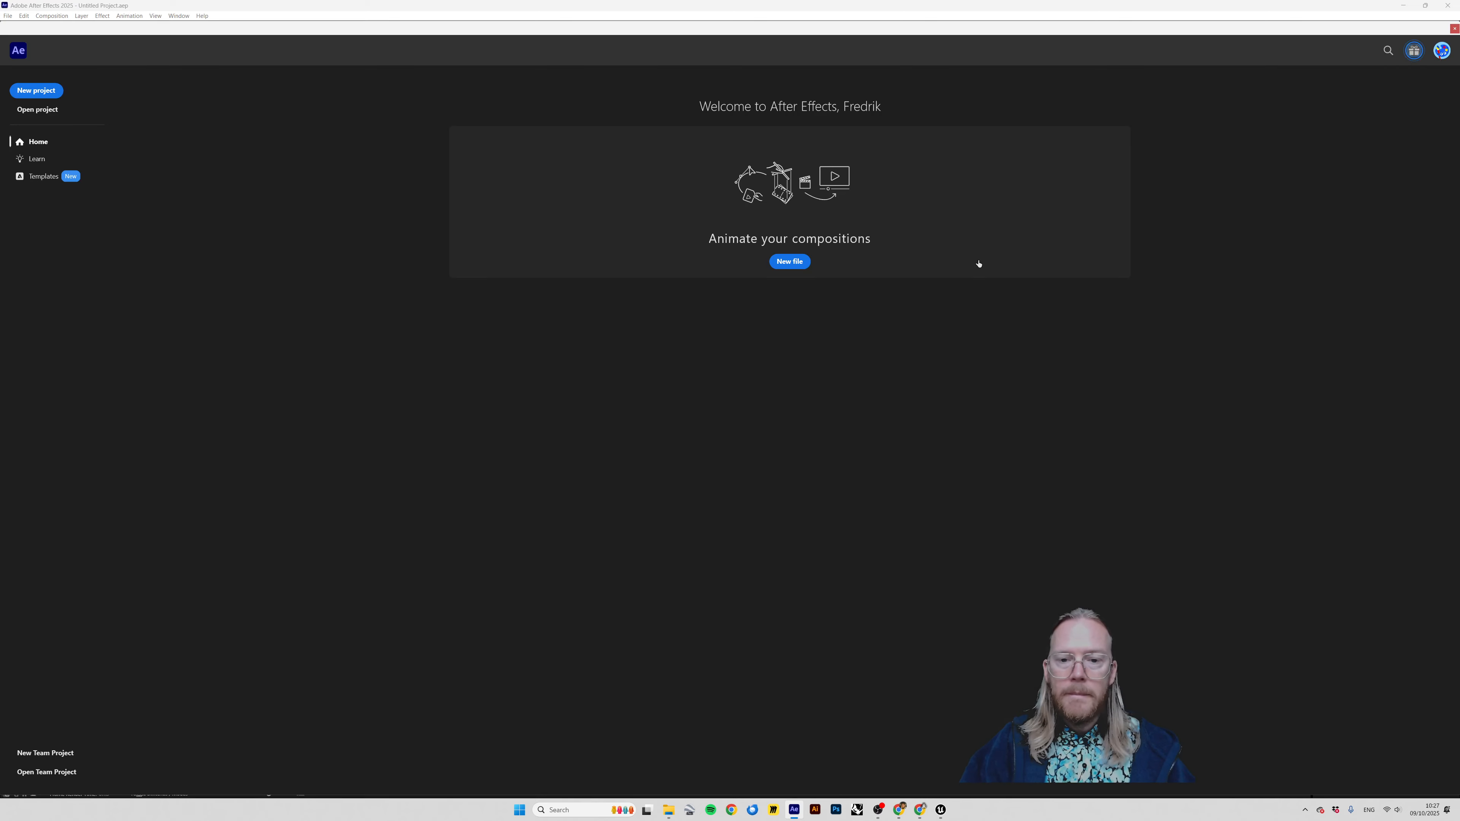
{"action": "left_click", "coordinate": [36, 90]}
- Import the rendered frames from the UE5 Film folder as a JPEG sequence footage item, starting from SPOP_01.0000
{"action": "right_click", "coordinate": [62, 204]}
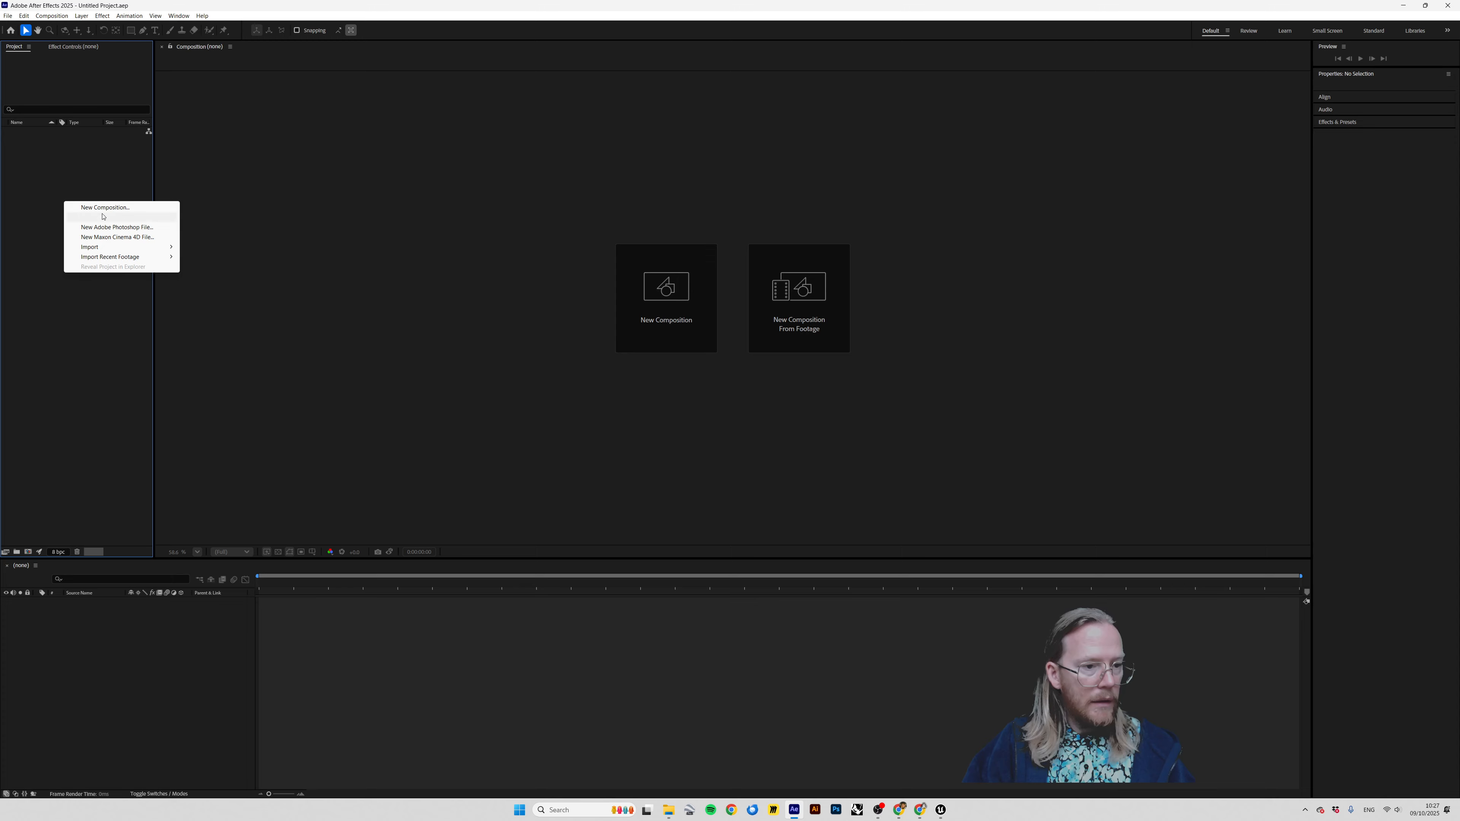
{"action": "mouse_move", "coordinate": [120, 249]}
{"action": "left_click", "coordinate": [213, 256]}
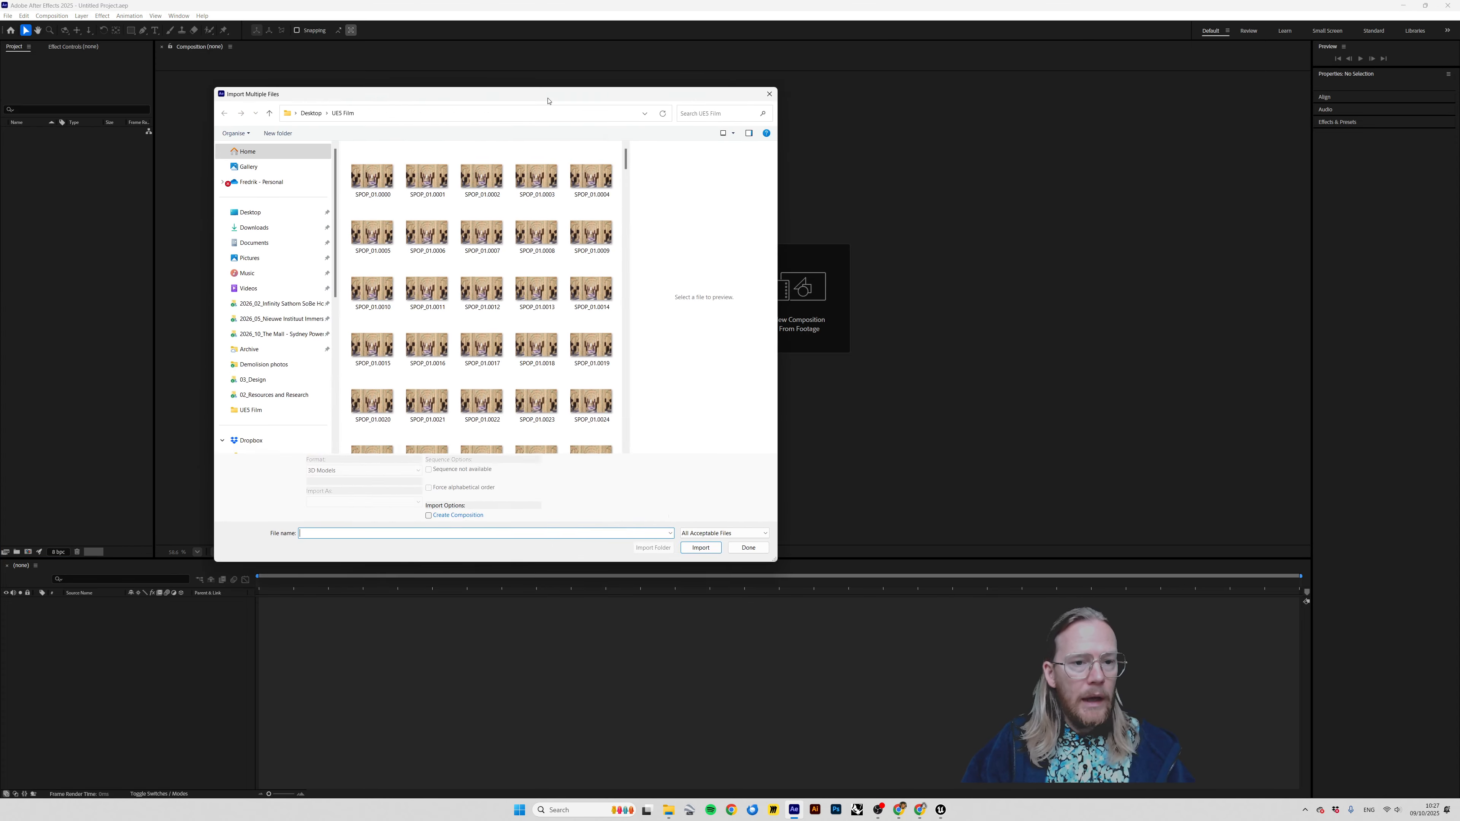
{"action": "left_click", "coordinate": [572, 214]}
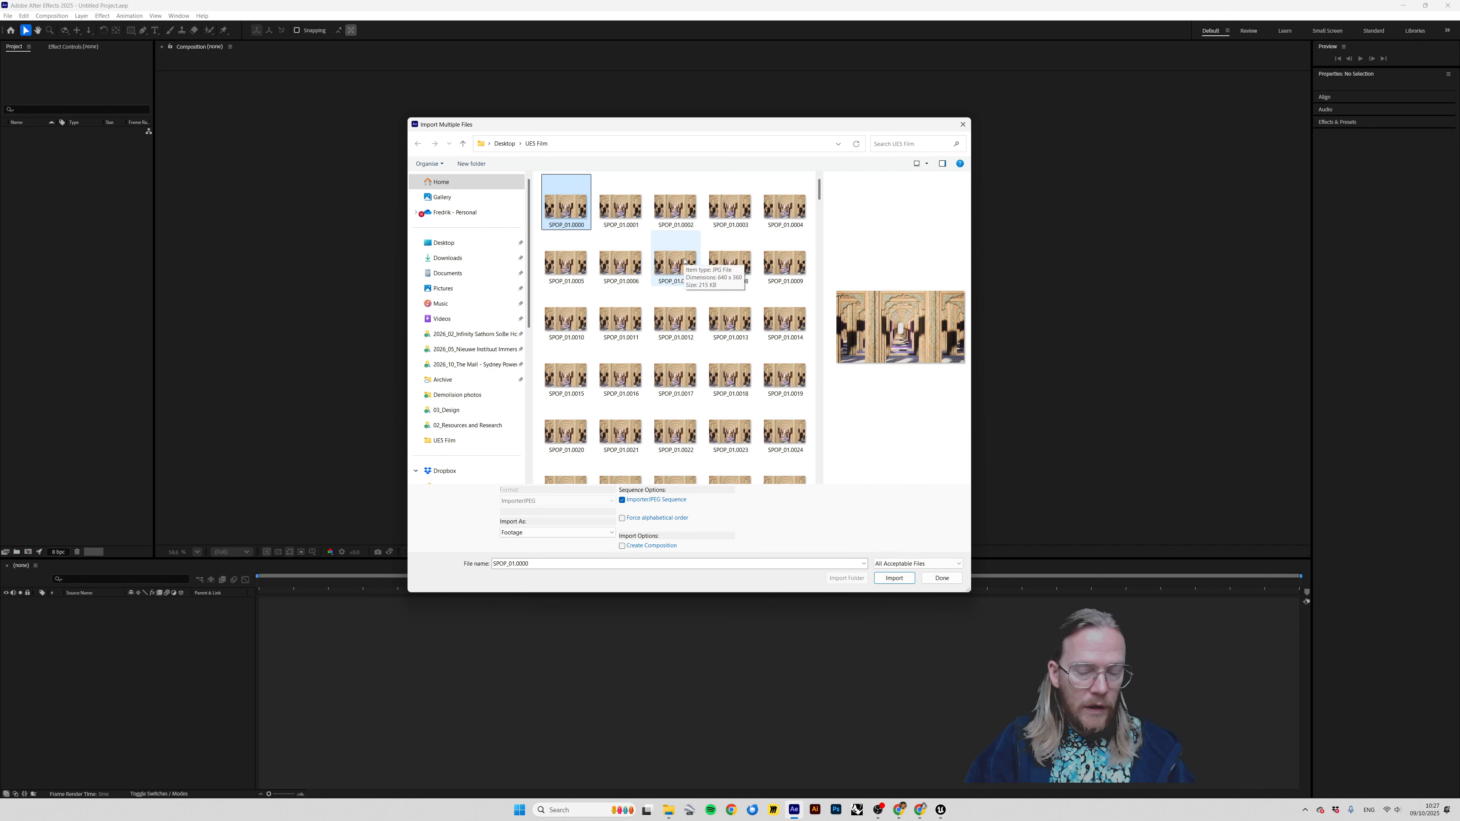
{"action": "left_click_drag", "start_coordinate": [819, 190], "coordinate": [796, 468]}
{"action": "left_click", "coordinate": [798, 431]}
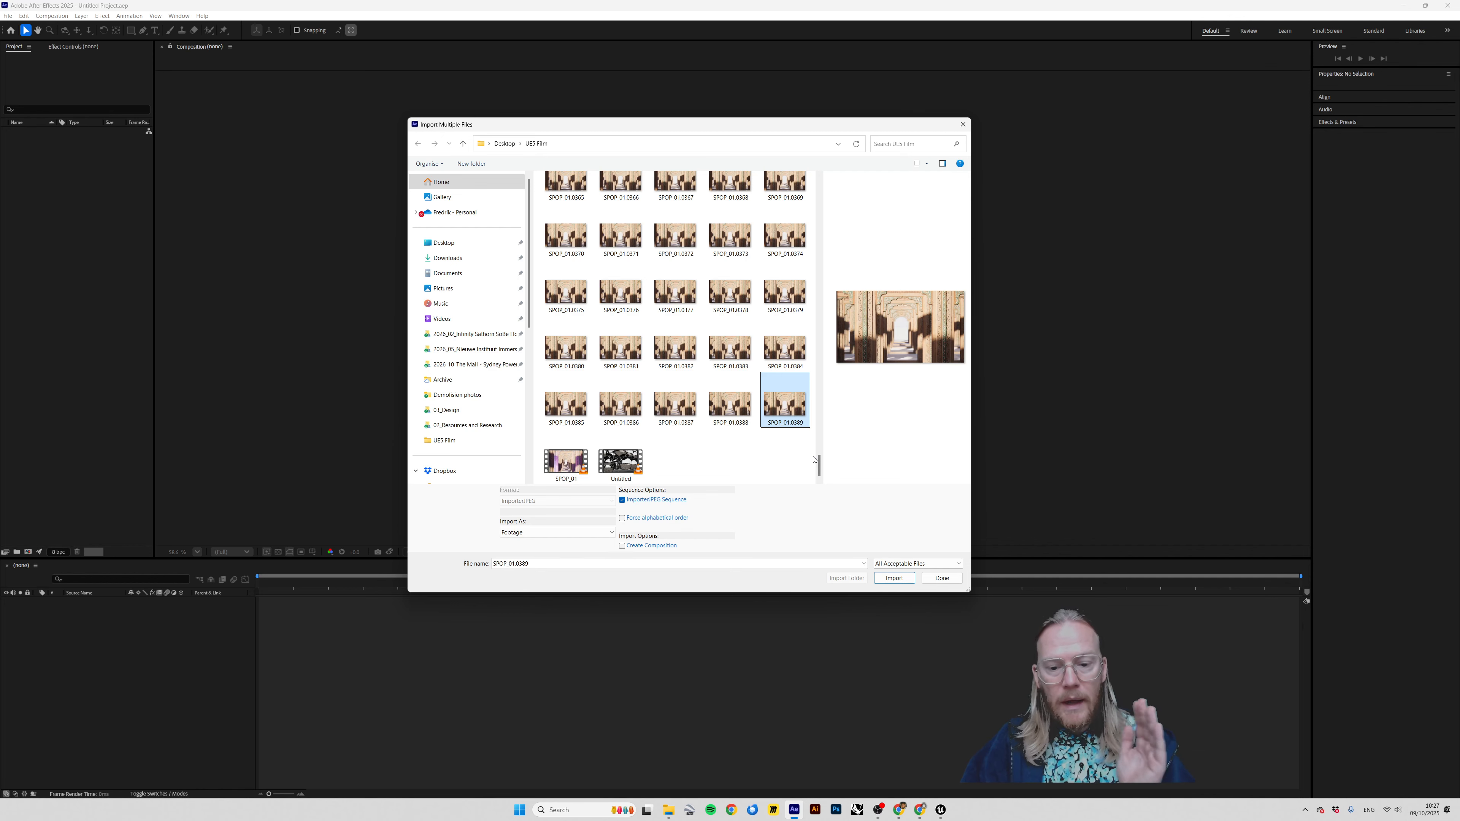
{"action": "left_click_drag", "start_coordinate": [820, 464], "coordinate": [841, 169]}
{"action": "left_click", "coordinate": [587, 196]}
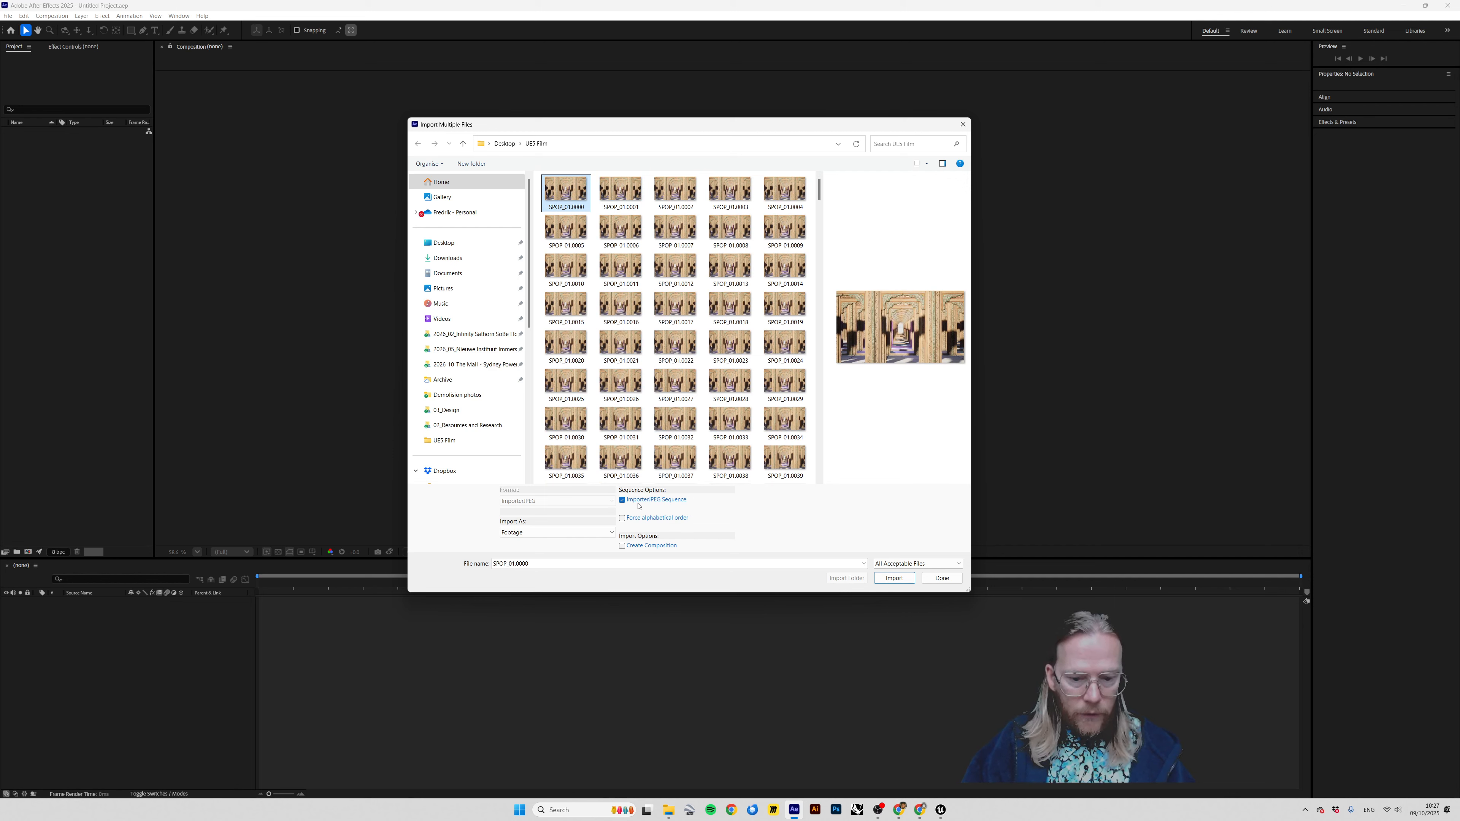
{"action": "left_click", "coordinate": [895, 579]}
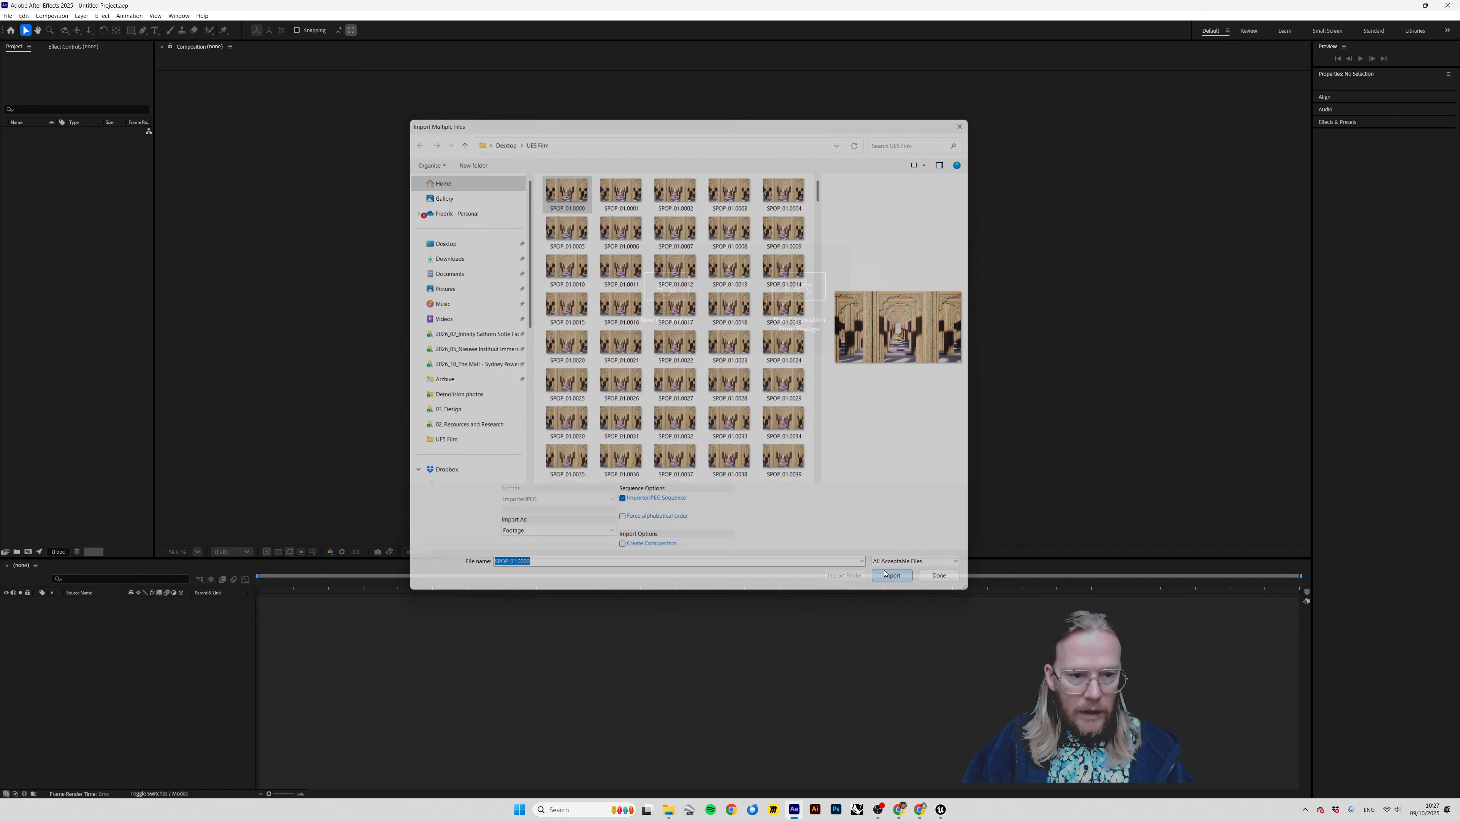
{"action": "left_click", "coordinate": [941, 578]}
- Create a composition from the imported JPG sequence and preview its playback
{"action": "left_click_drag", "start_coordinate": [164, 519], "coordinate": [62, 622]}
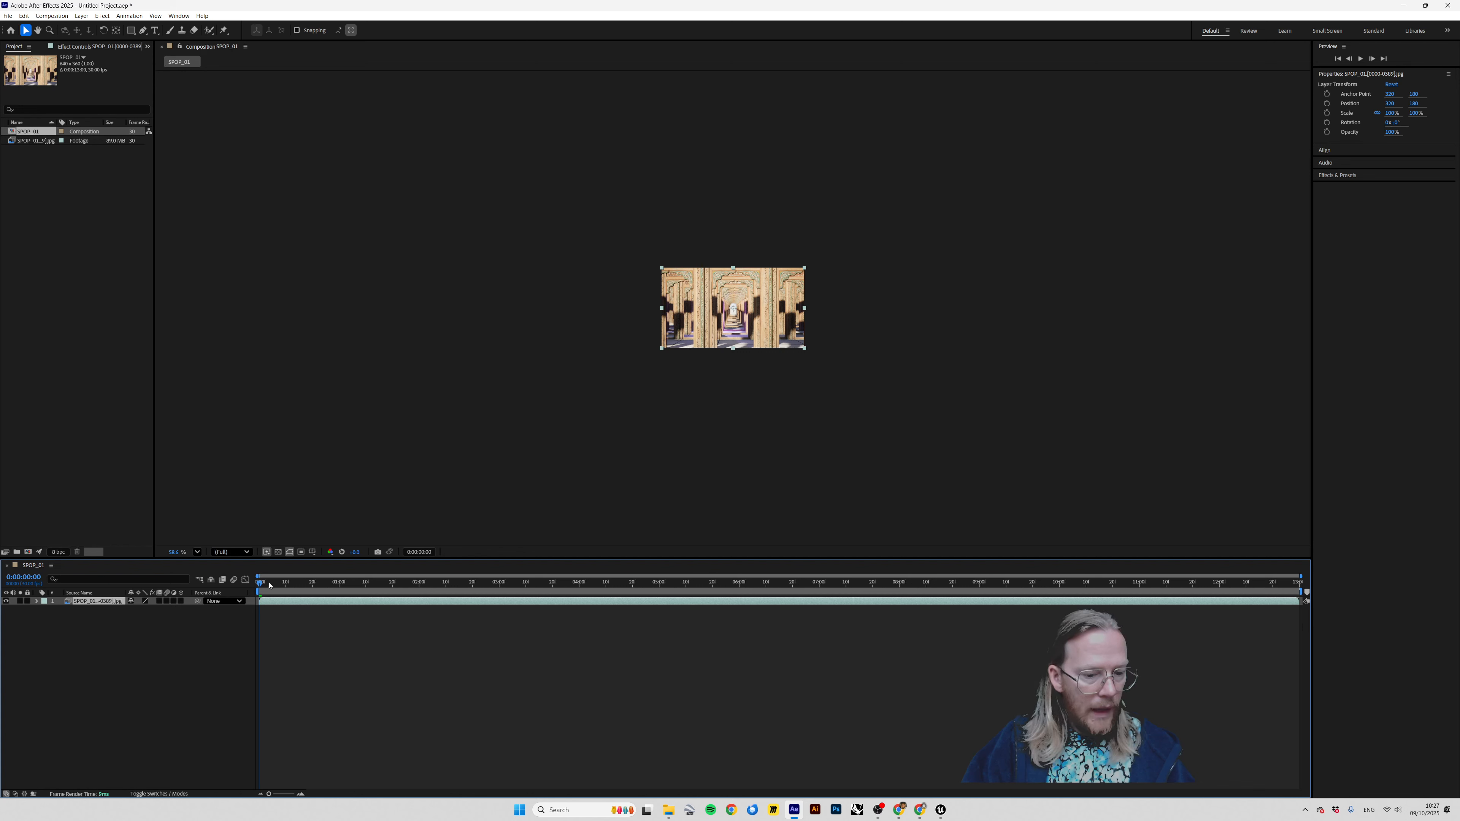
{"action": "key", "text": "space"}
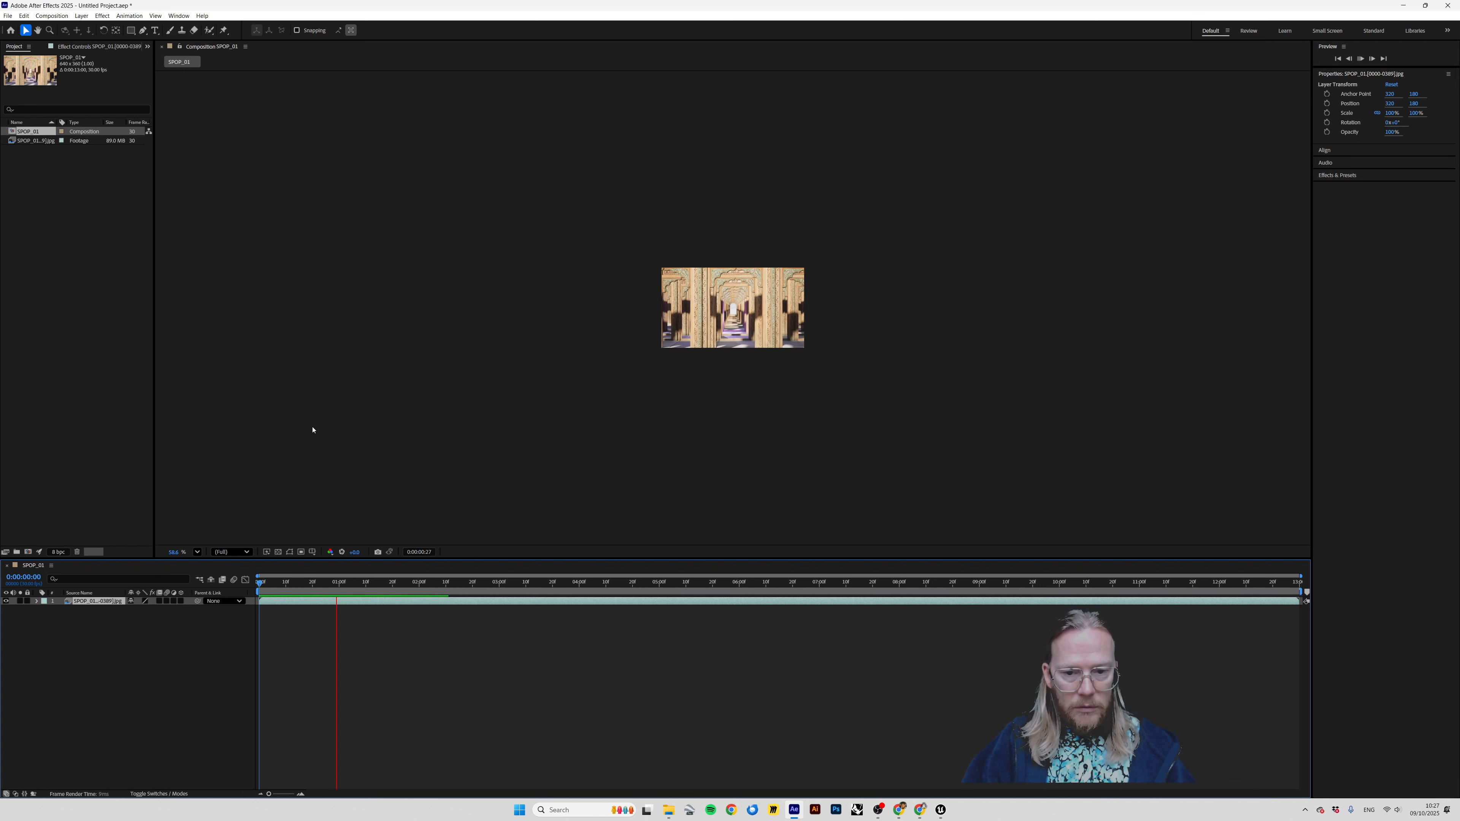
{"action": "left_click", "coordinate": [482, 442]}
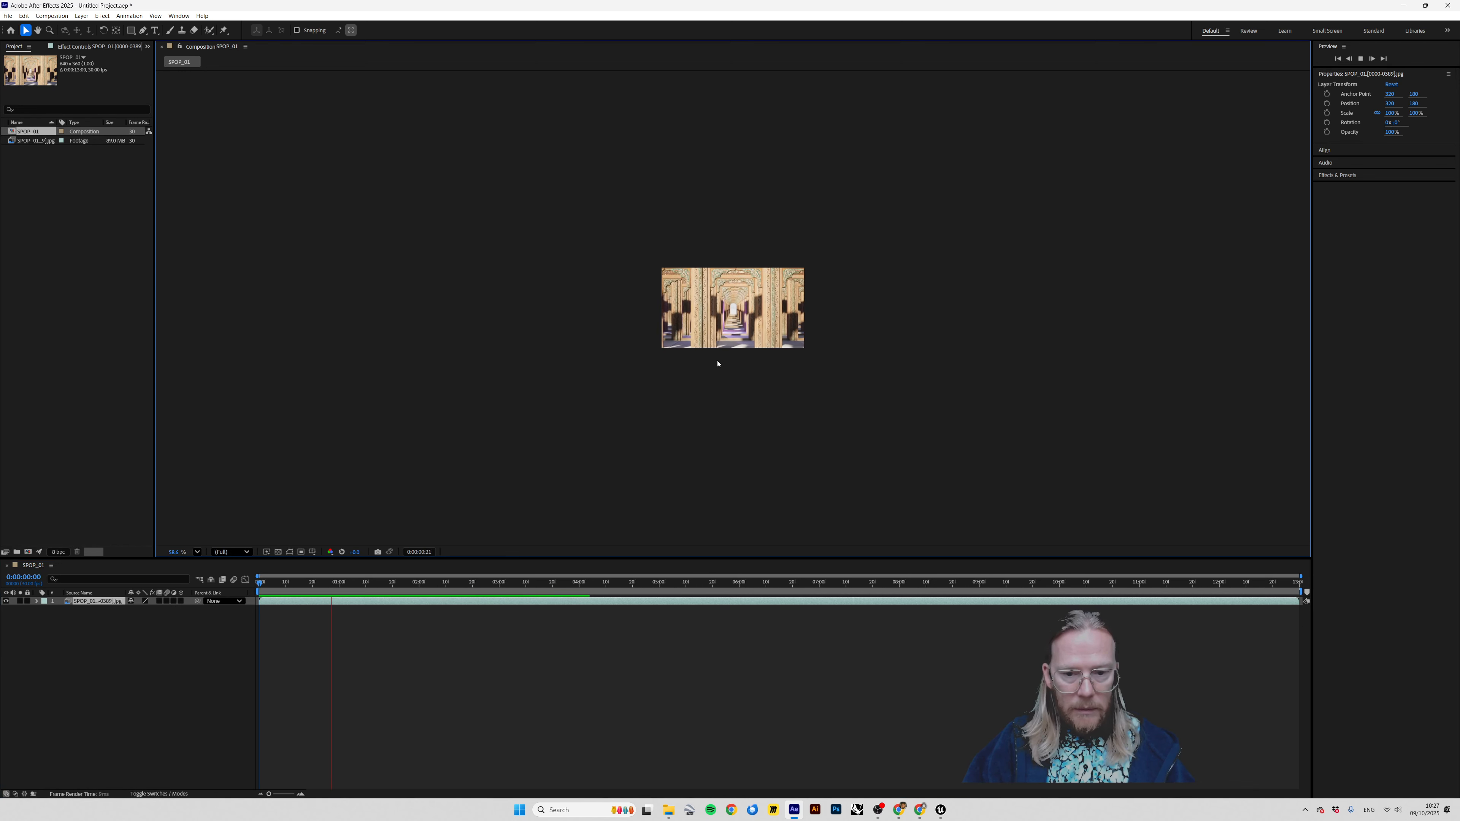
{"action": "key", "text": "space"}
{"action": "scroll", "coordinate": [735, 316], "scroll_direction": "up", "scroll_amount": 8}
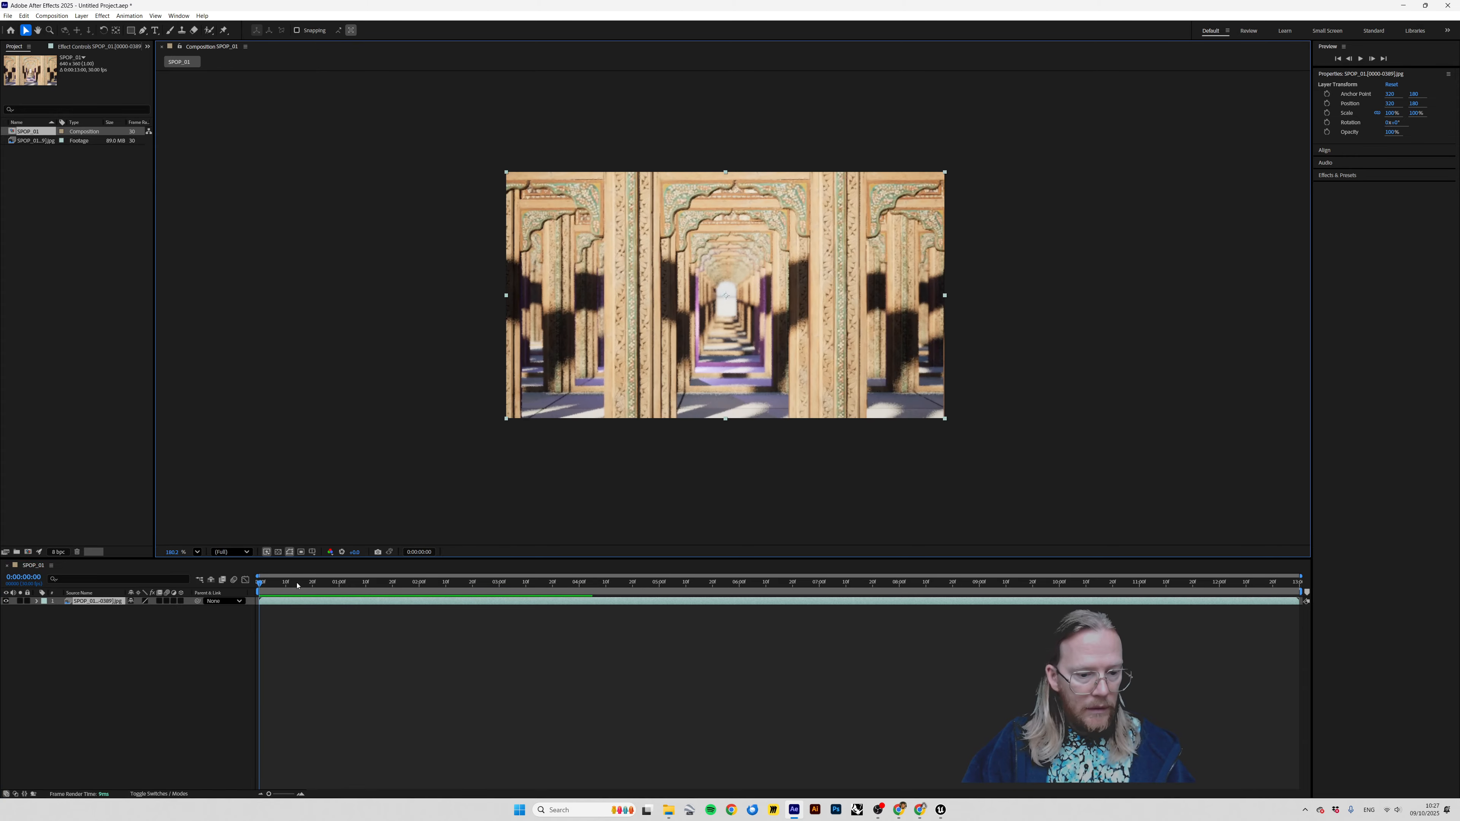
{"action": "left_click_drag", "start_coordinate": [297, 586], "coordinate": [359, 606]}
- Switch back to Unreal Editor and set the movie render resolution to 3840 x 2160 (16:9)
{"action": "key", "text": "alt+Tab"}
{"action": "key", "text": "Tab"}
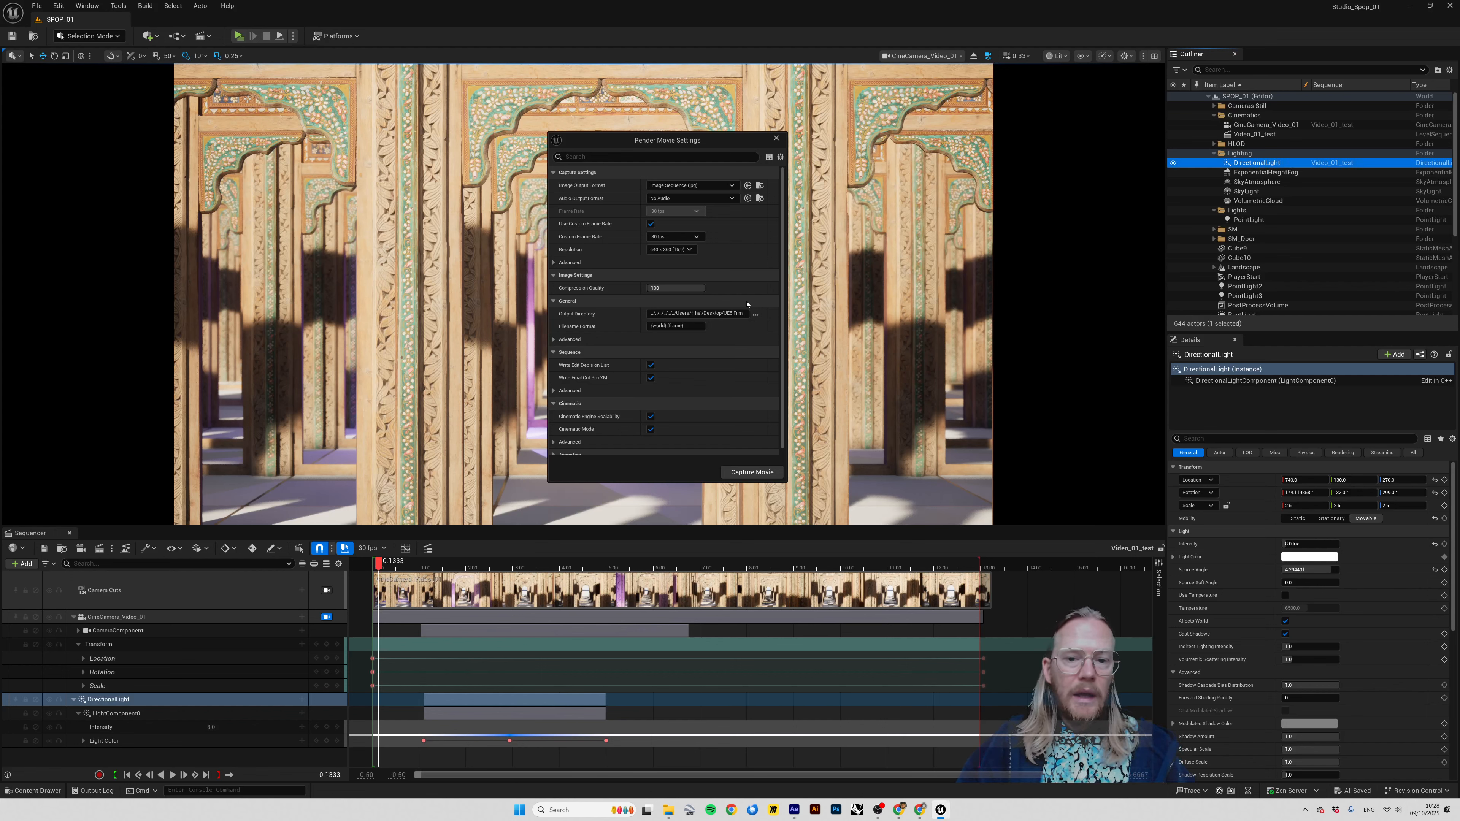
{"action": "left_click_drag", "start_coordinate": [638, 142], "coordinate": [582, 120]}
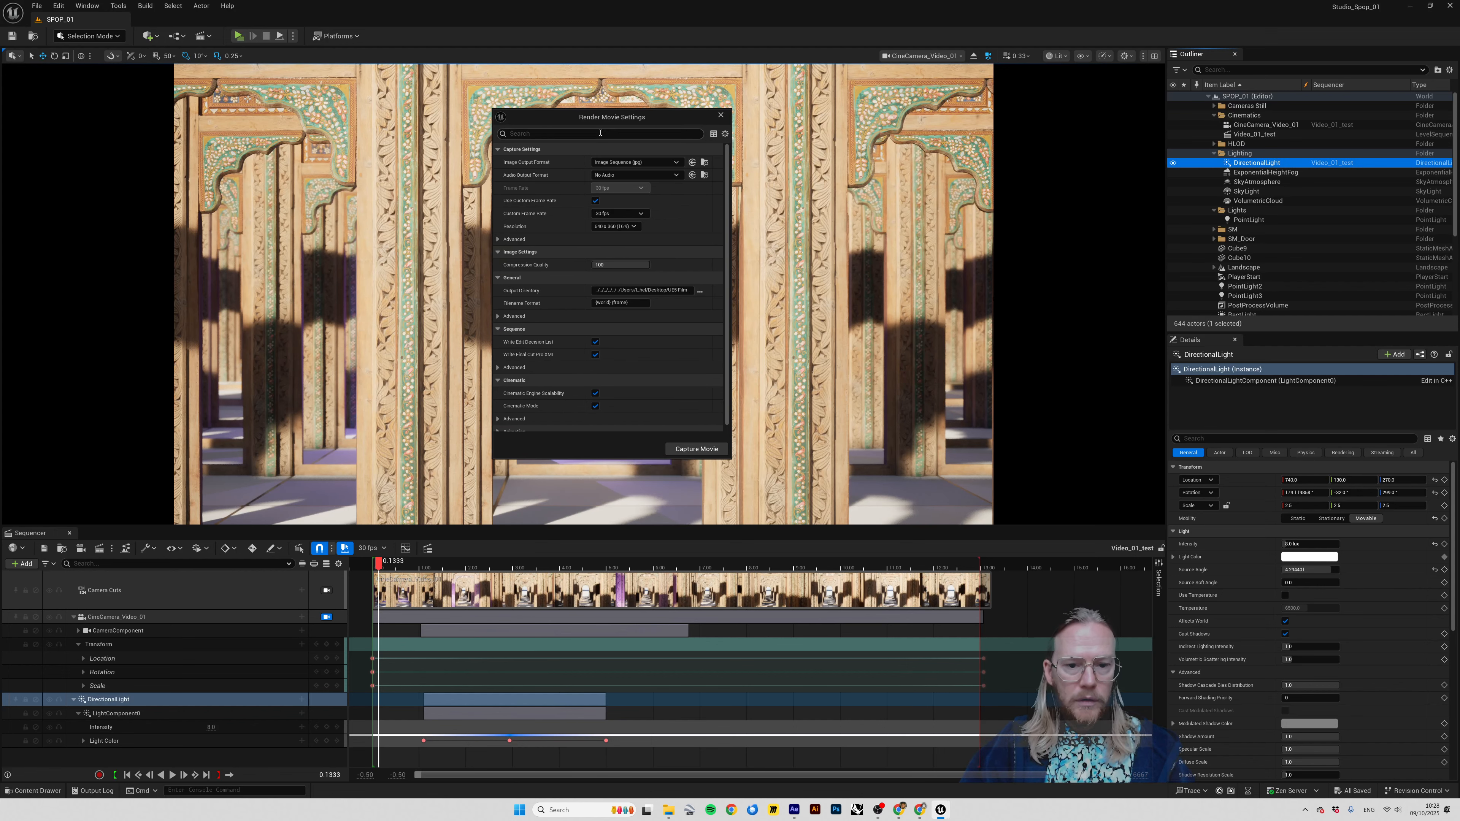
{"action": "left_click", "coordinate": [727, 221]}
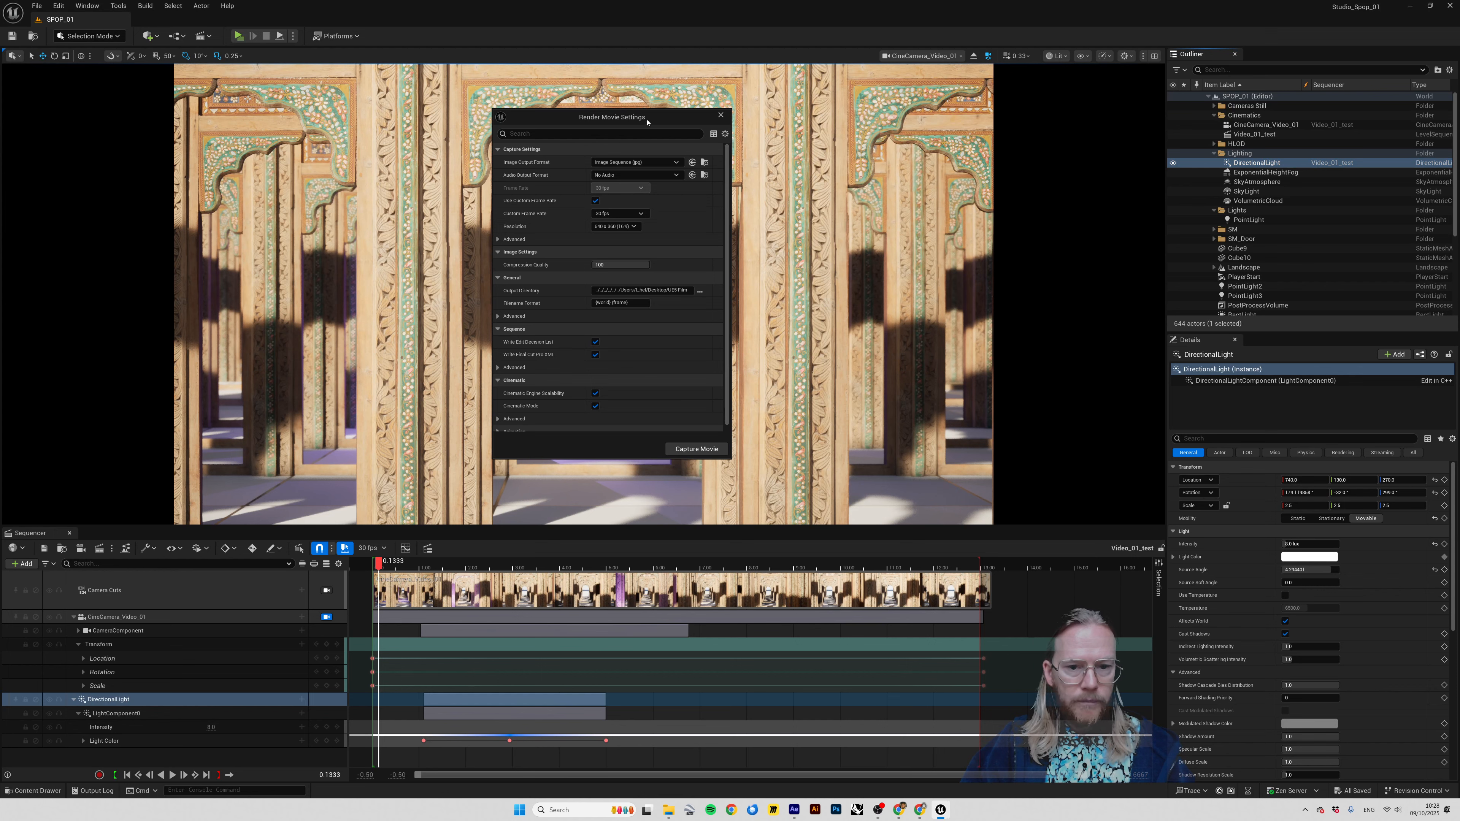
{"action": "left_click_drag", "start_coordinate": [643, 119], "coordinate": [667, 118]}
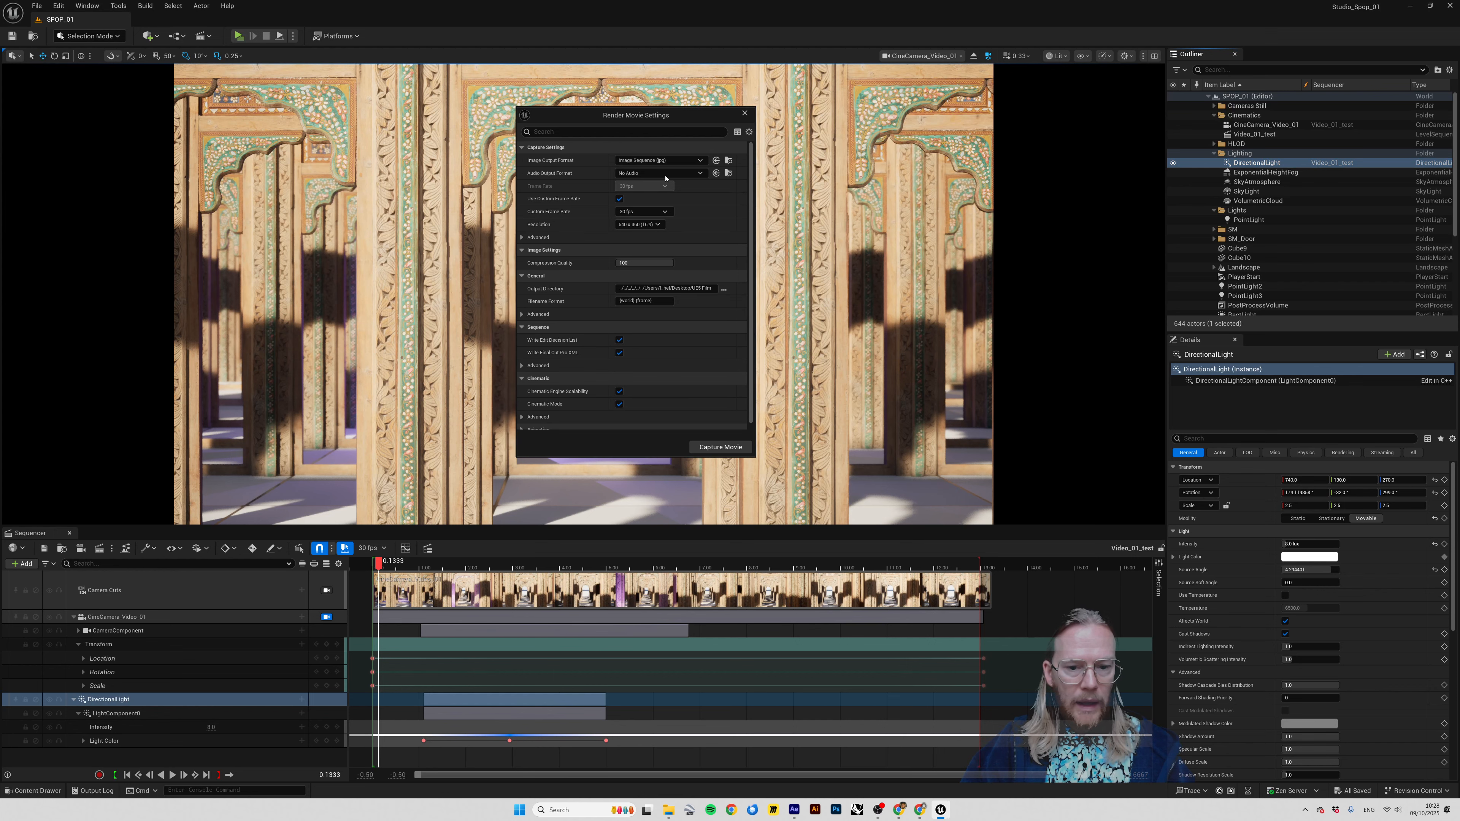
{"action": "left_click", "coordinate": [640, 225]}
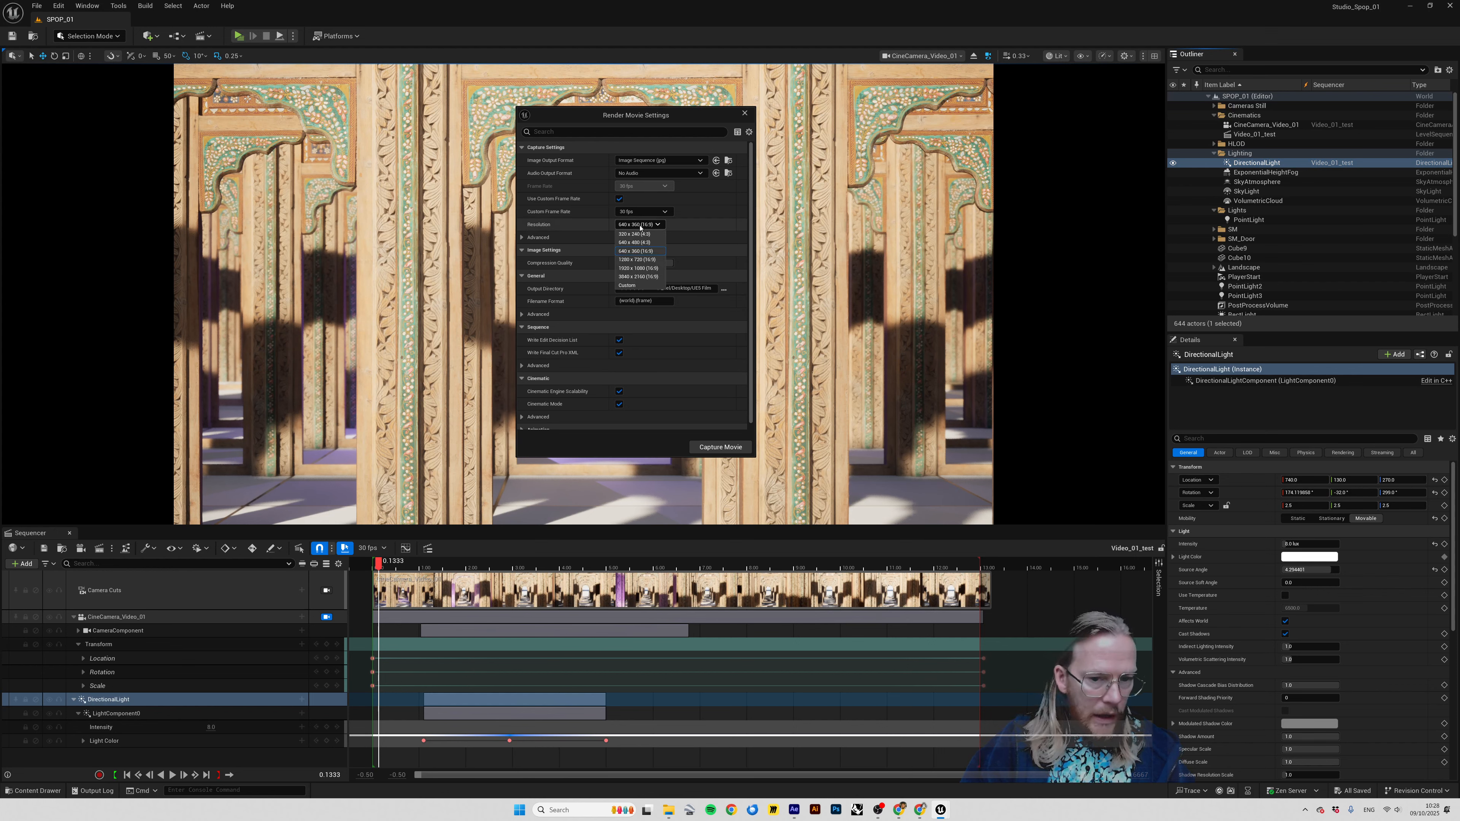
{"action": "left_click", "coordinate": [644, 277]}
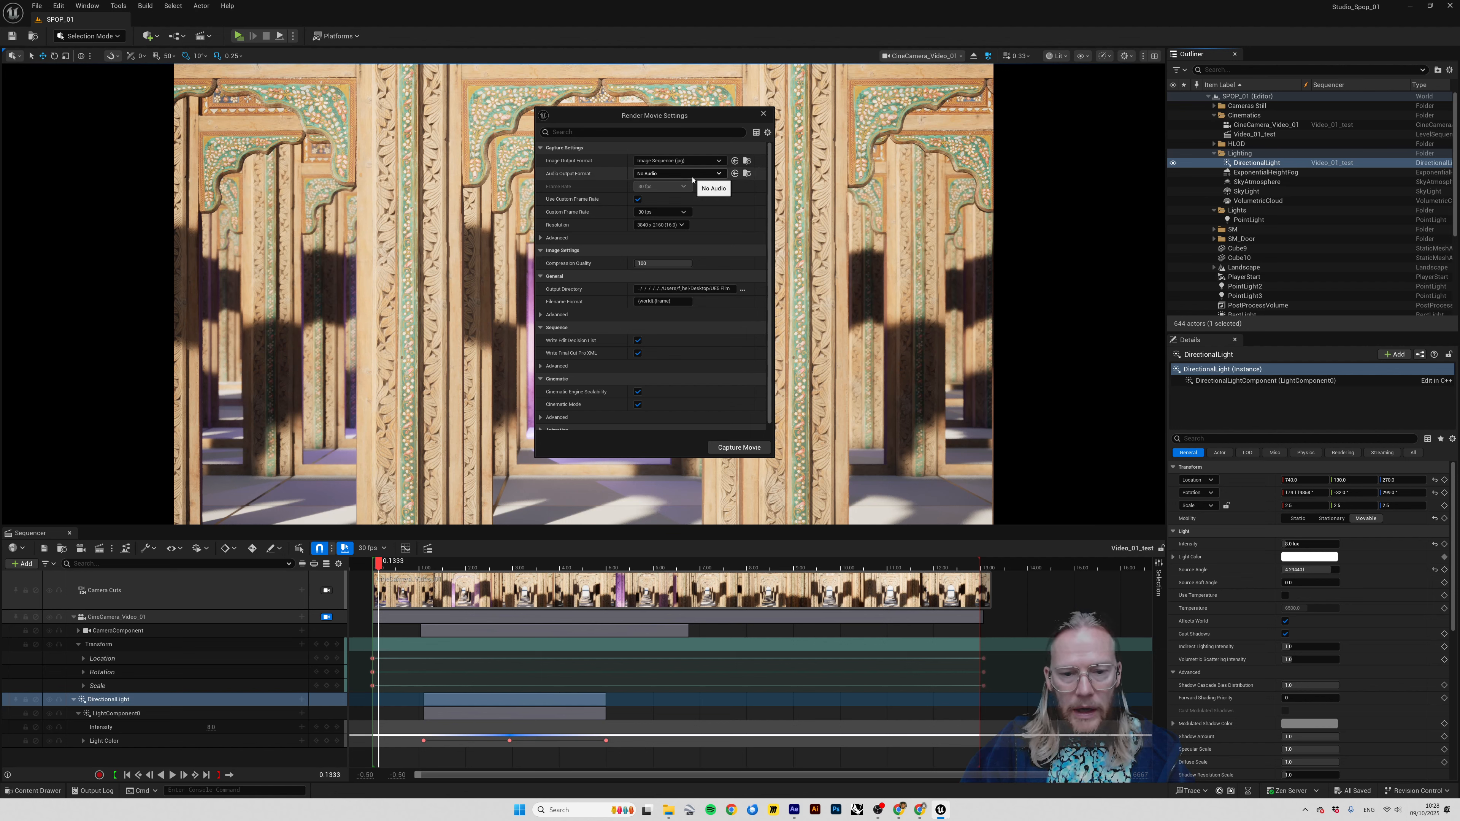
- Close the Render Movie Settings and shorten the Video_01_test sequence's playback range to its first few frames
{"action": "left_click_drag", "start_coordinate": [701, 119], "coordinate": [720, 117]}
{"action": "left_click", "coordinate": [782, 111]}
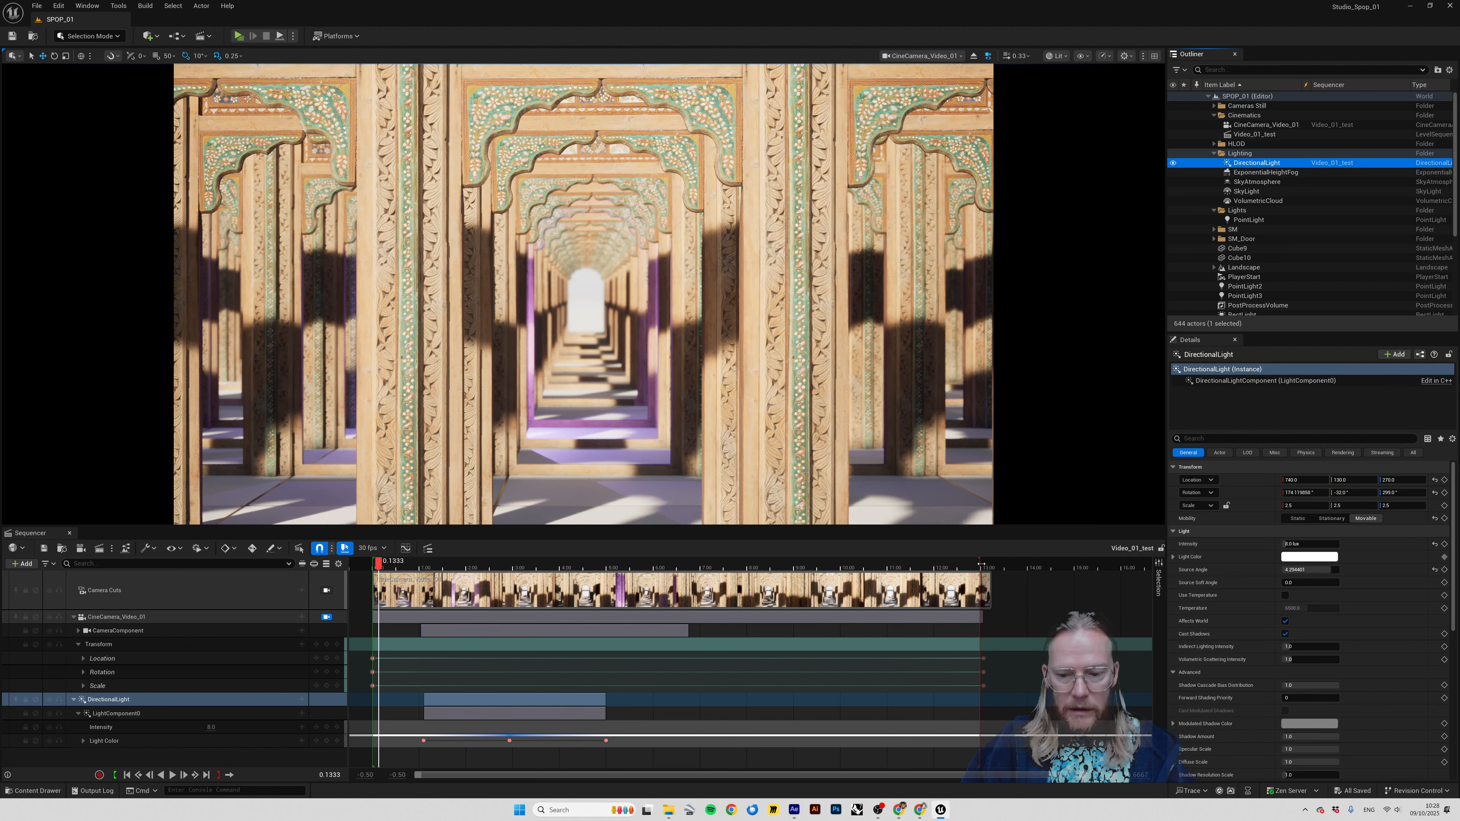
{"action": "left_click_drag", "start_coordinate": [982, 563], "coordinate": [377, 569]}
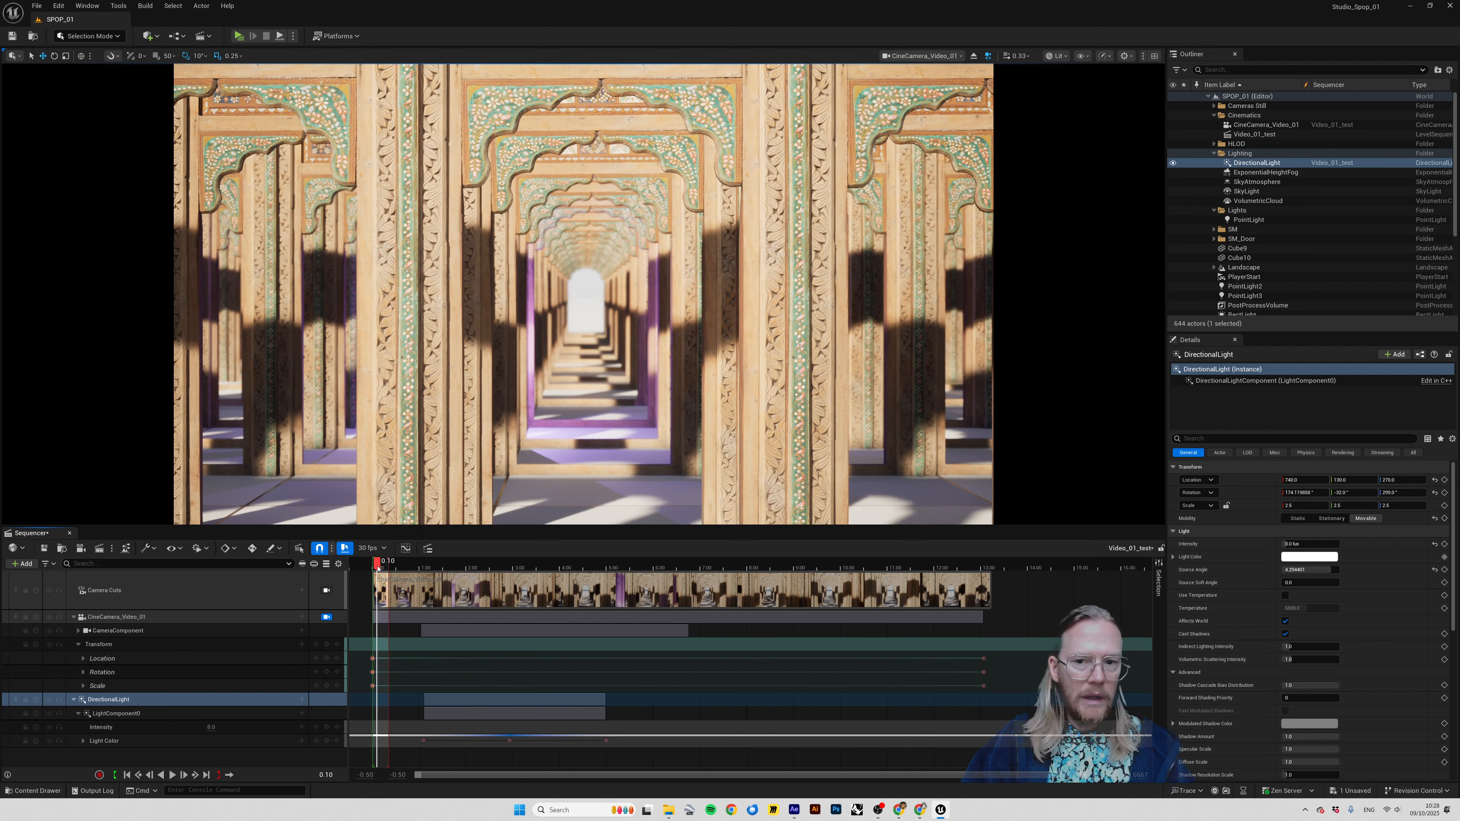